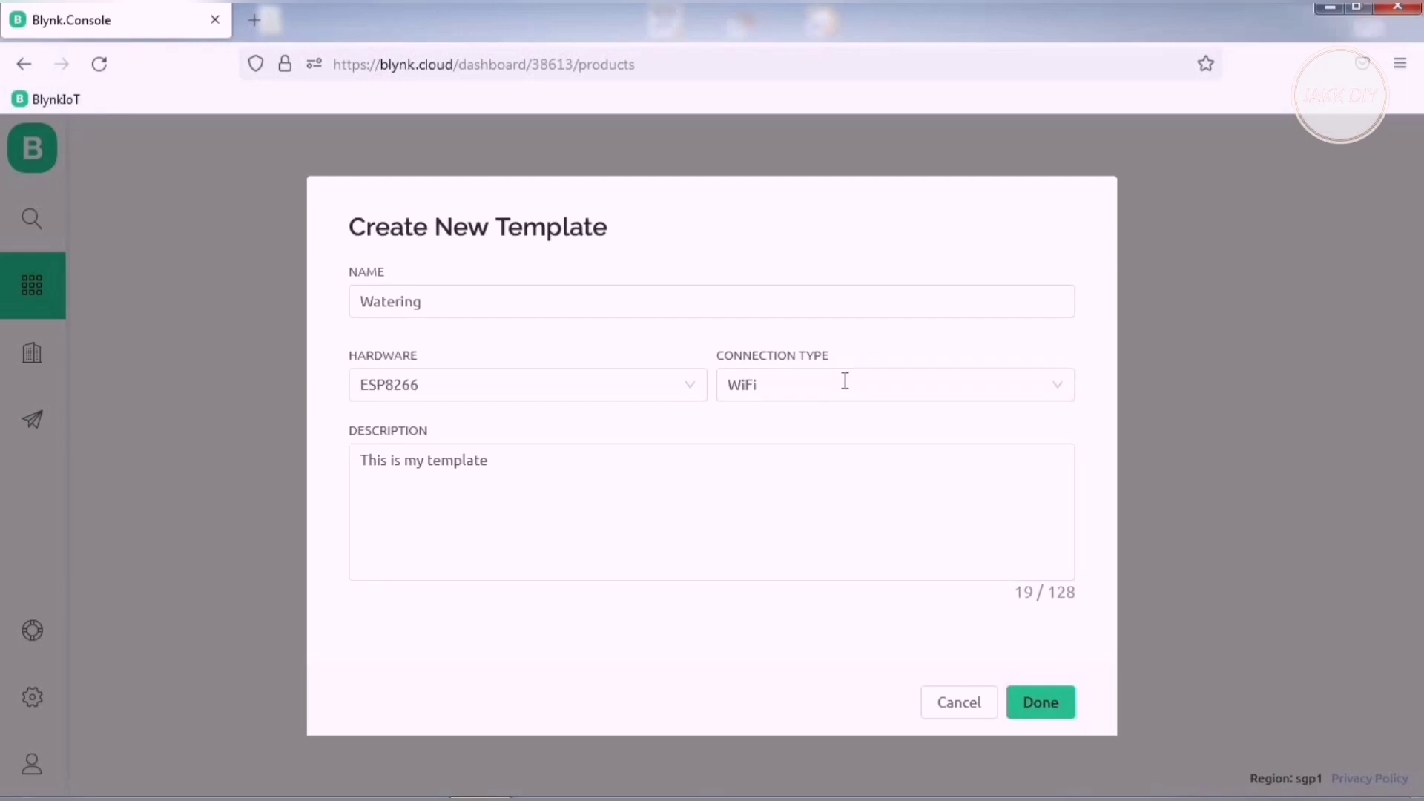
Create the Watering template for ESP8266 over WiFi and start a new virtual pin datastream in it
click(1065, 706)
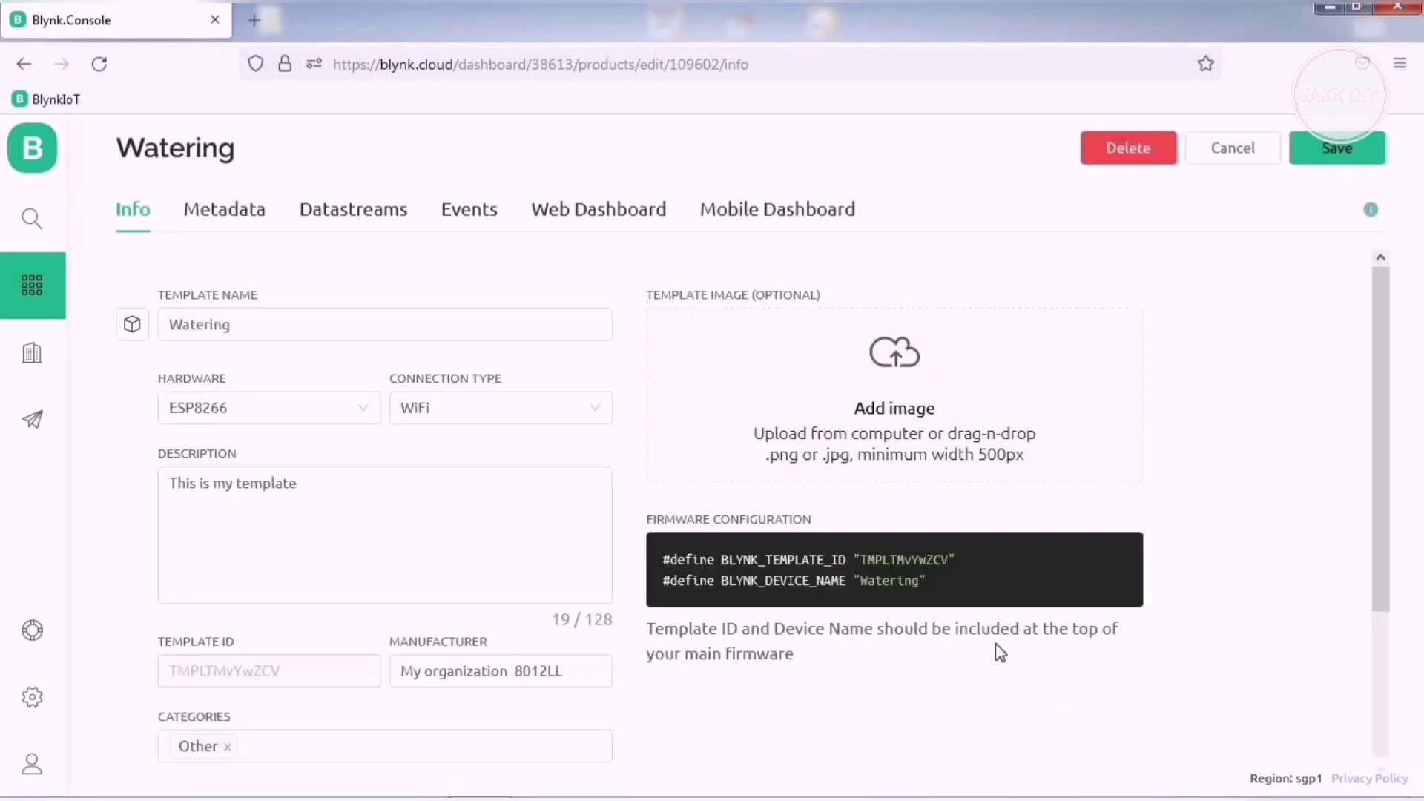
click(342, 219)
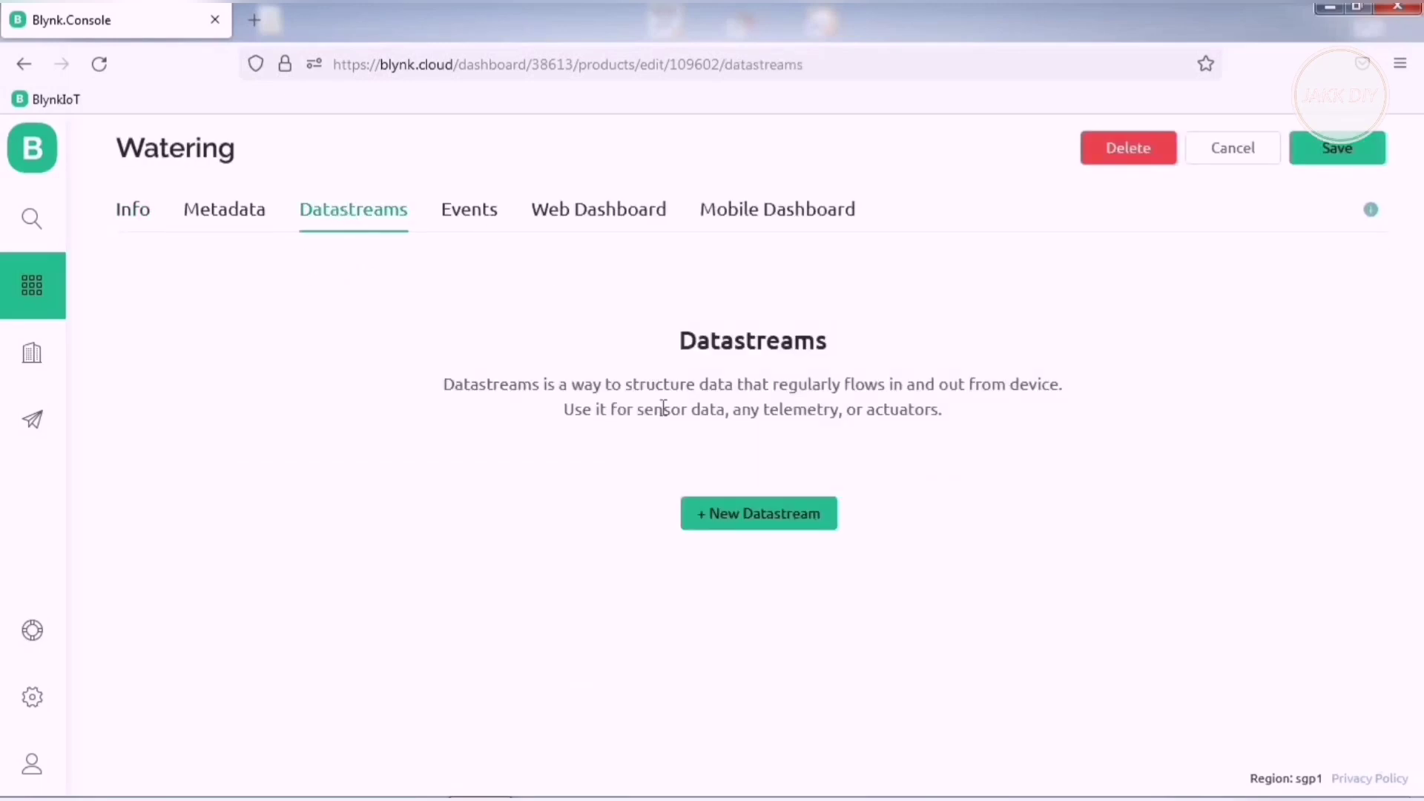
click(726, 517)
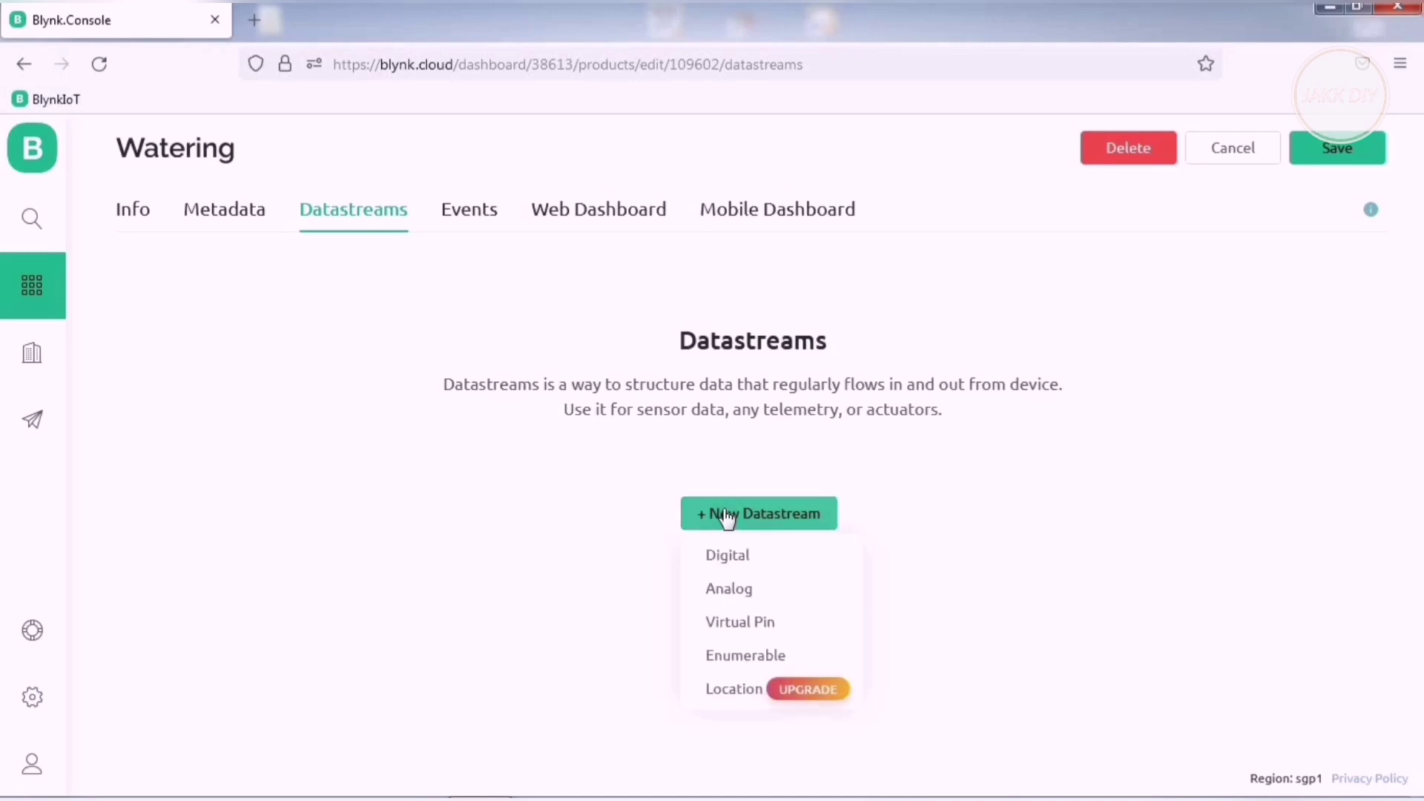
click(762, 625)
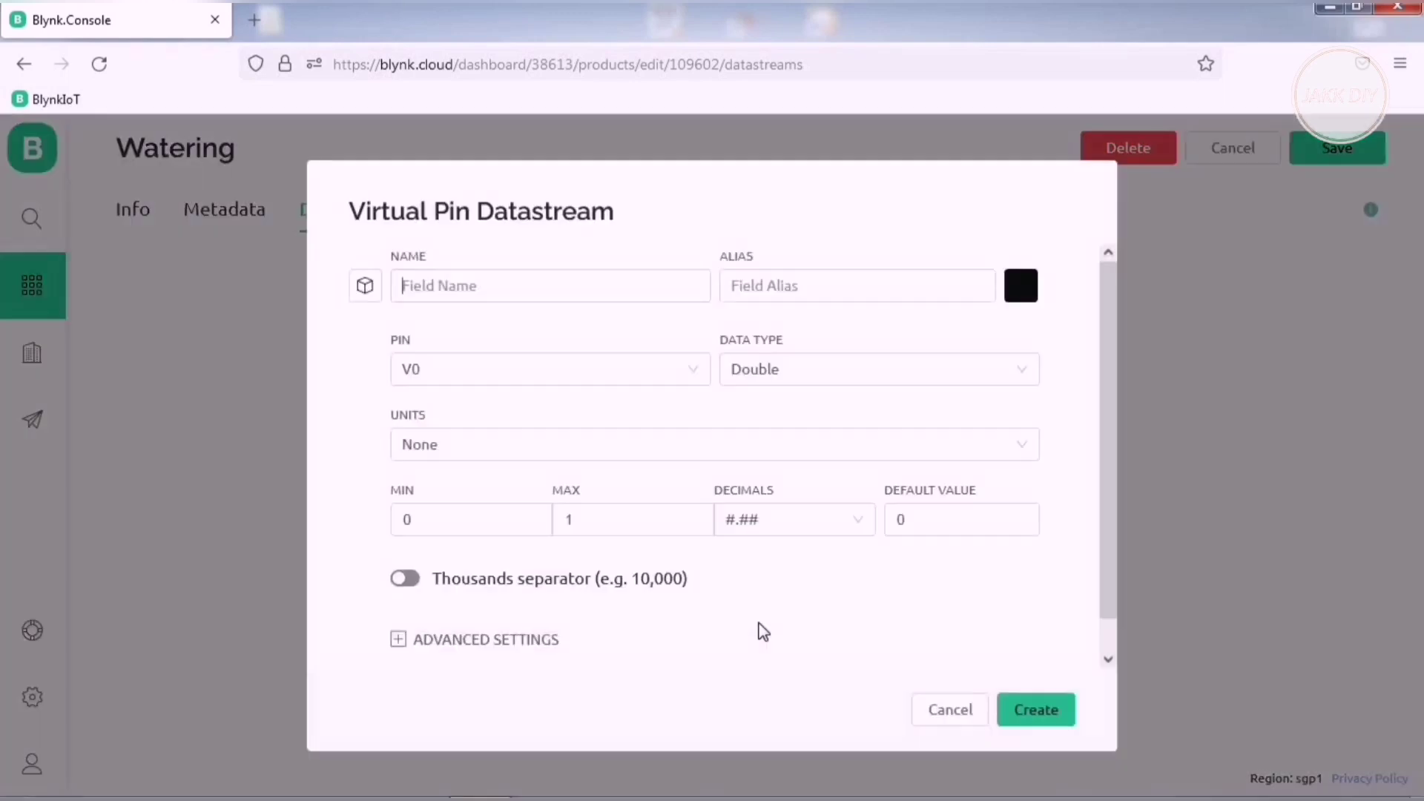
Name the new virtual pin datastream TEMPERATURE and set its data type to Integer
text(TEMPERATR)
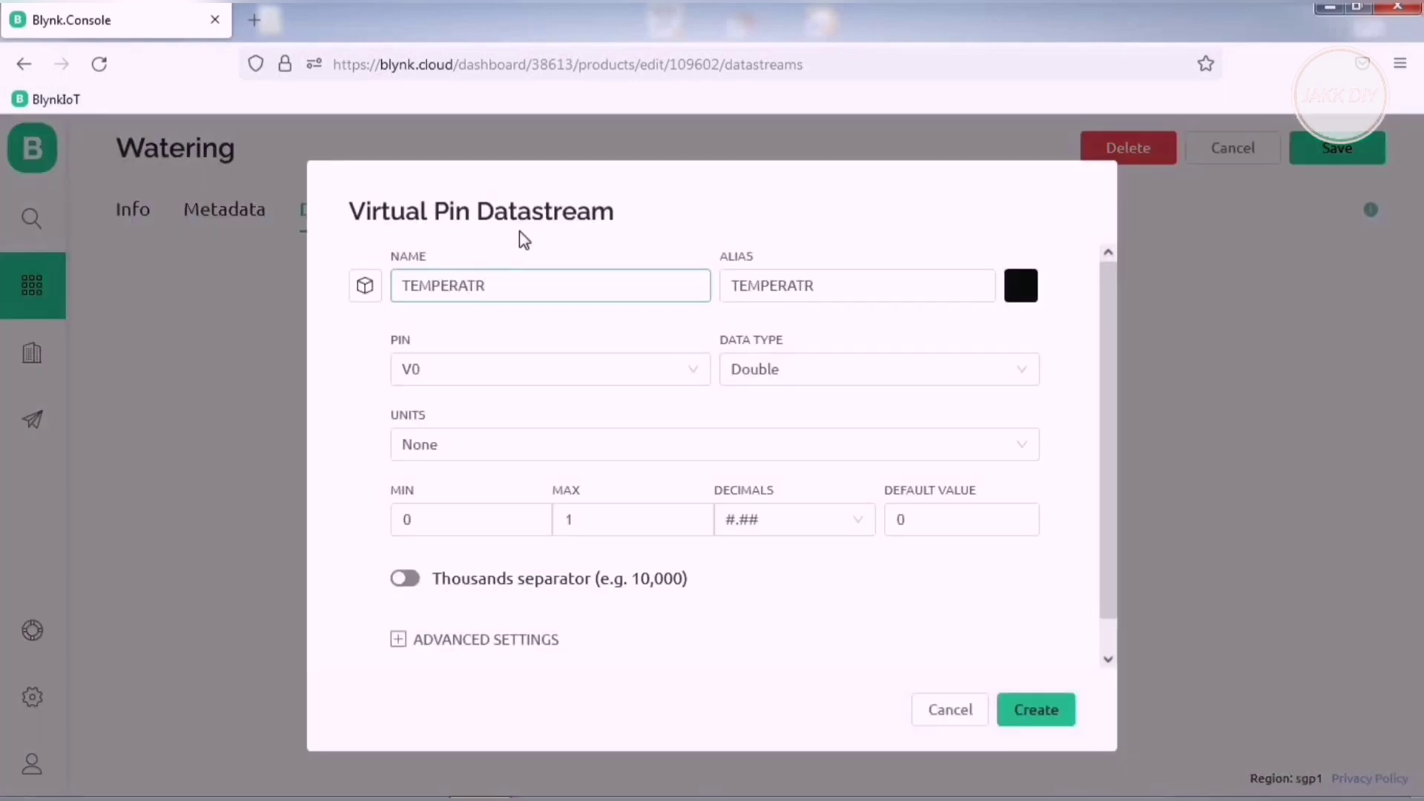
key(BackSpace)
text(URE)
click(911, 365)
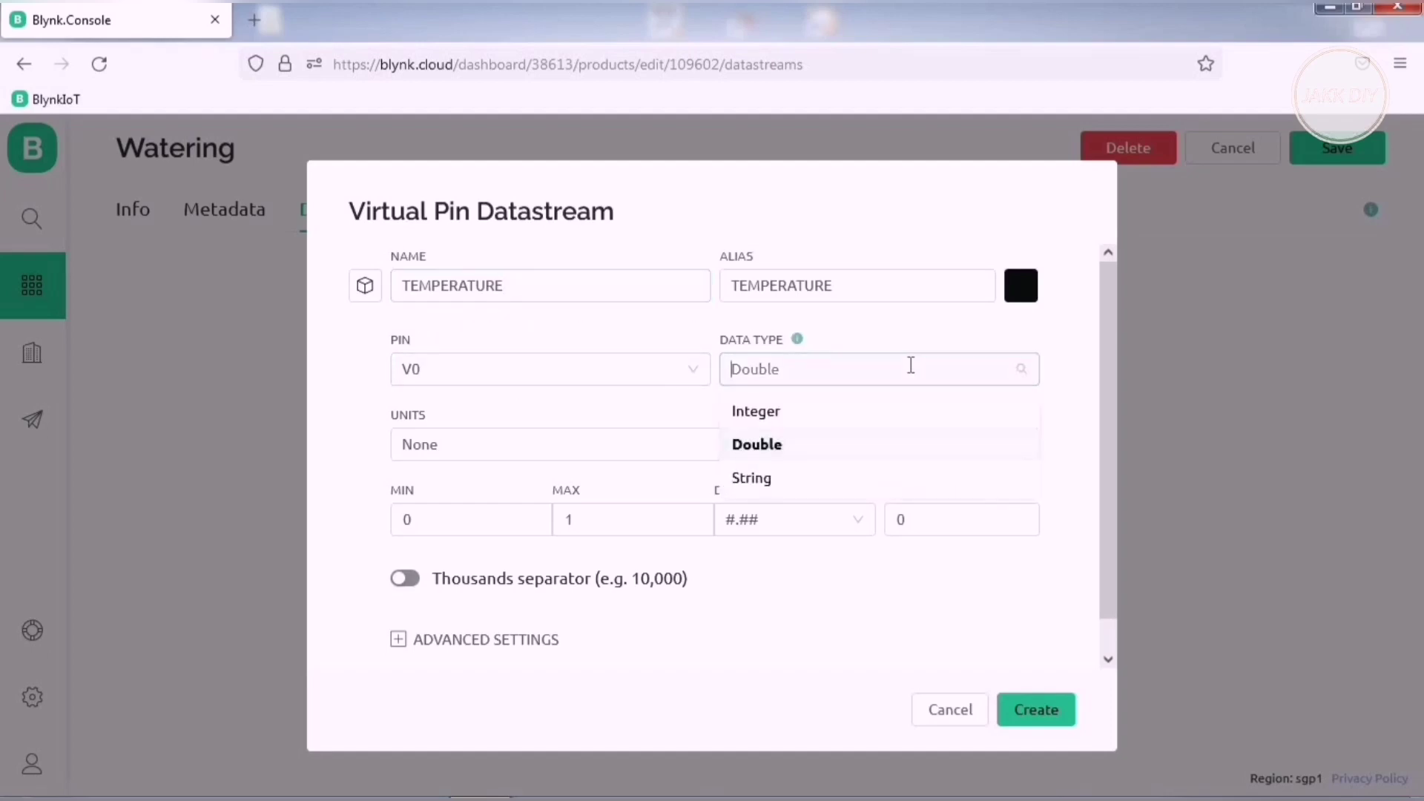
click(772, 413)
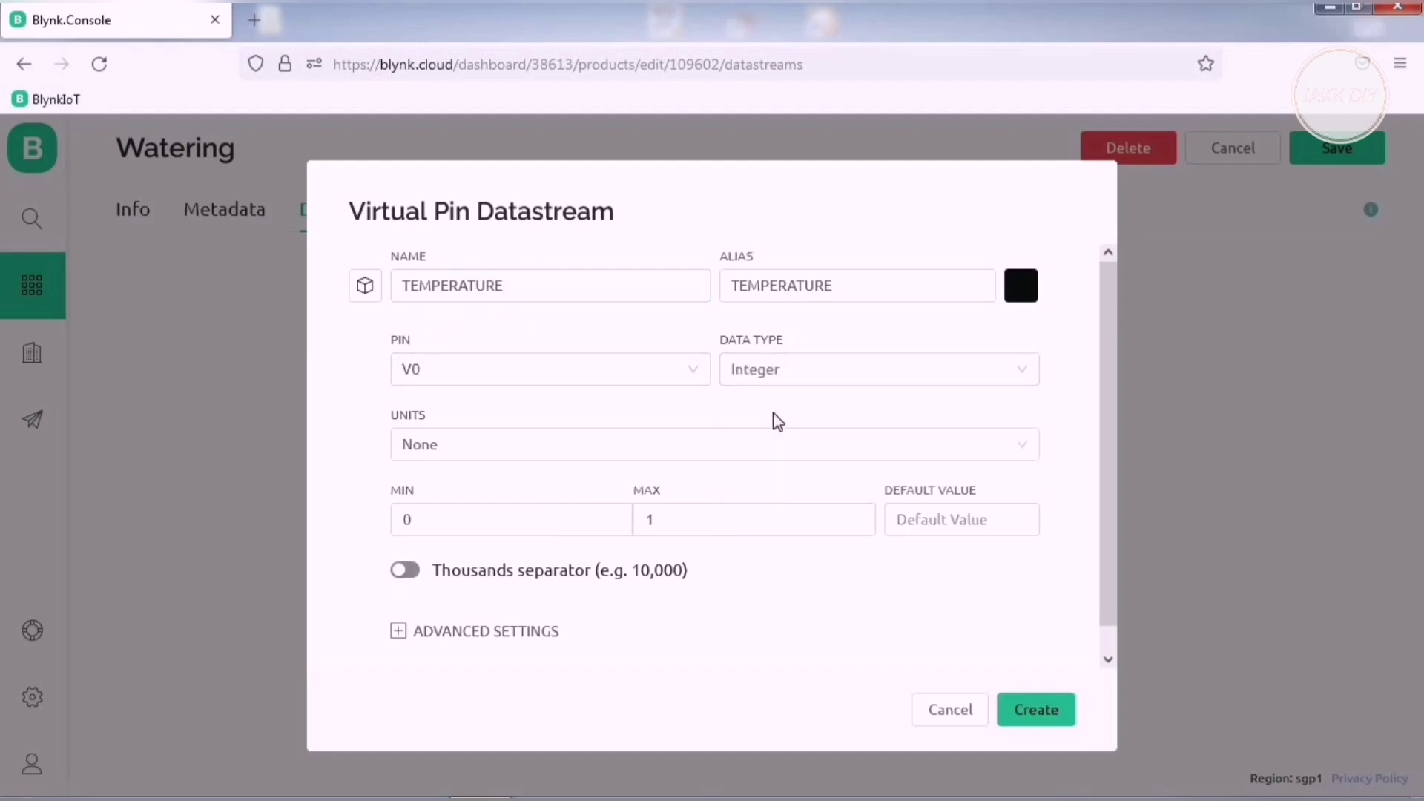
Set the TEMPERATURE datastream's units to Celsius and its maximum to 50, and create it
click(652, 441)
text(cel)
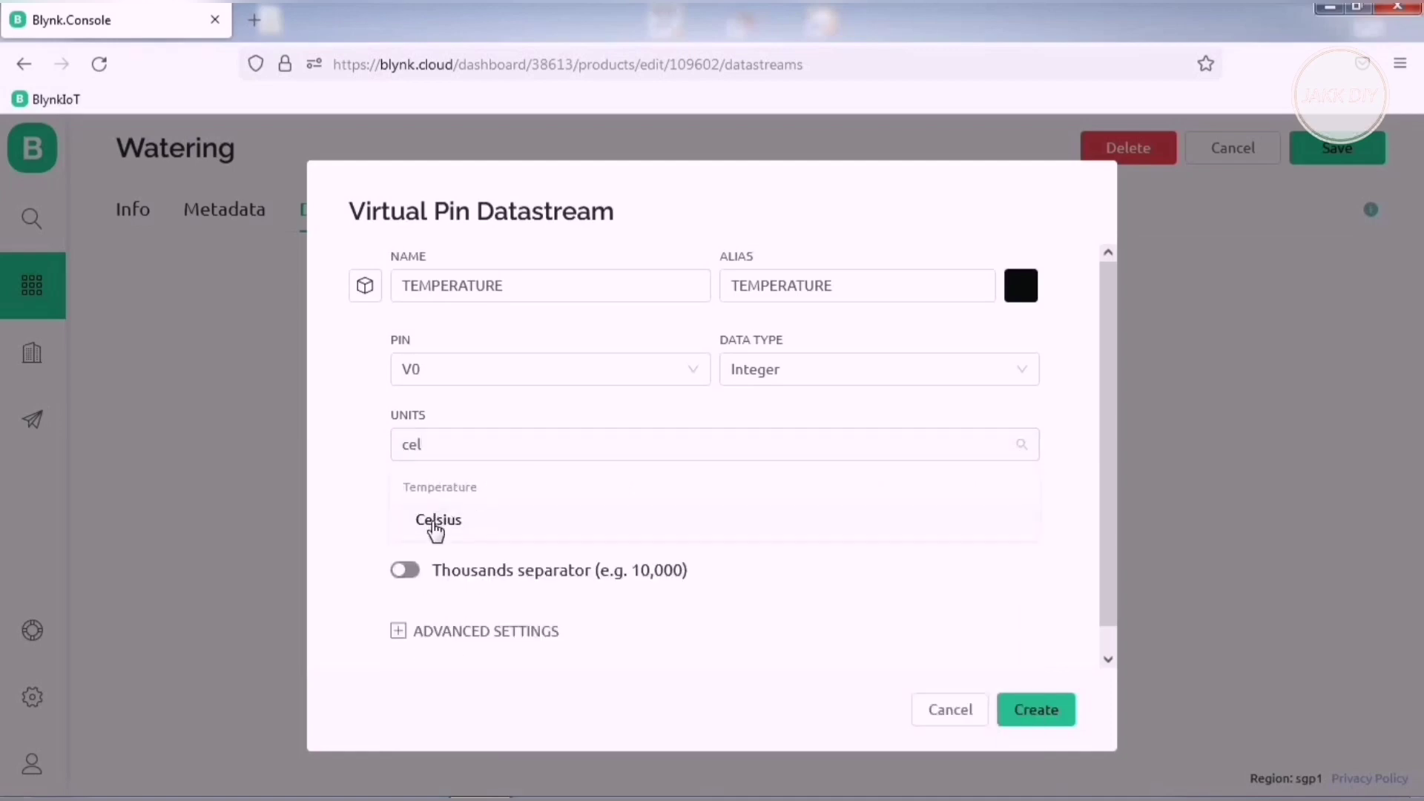
click(468, 519)
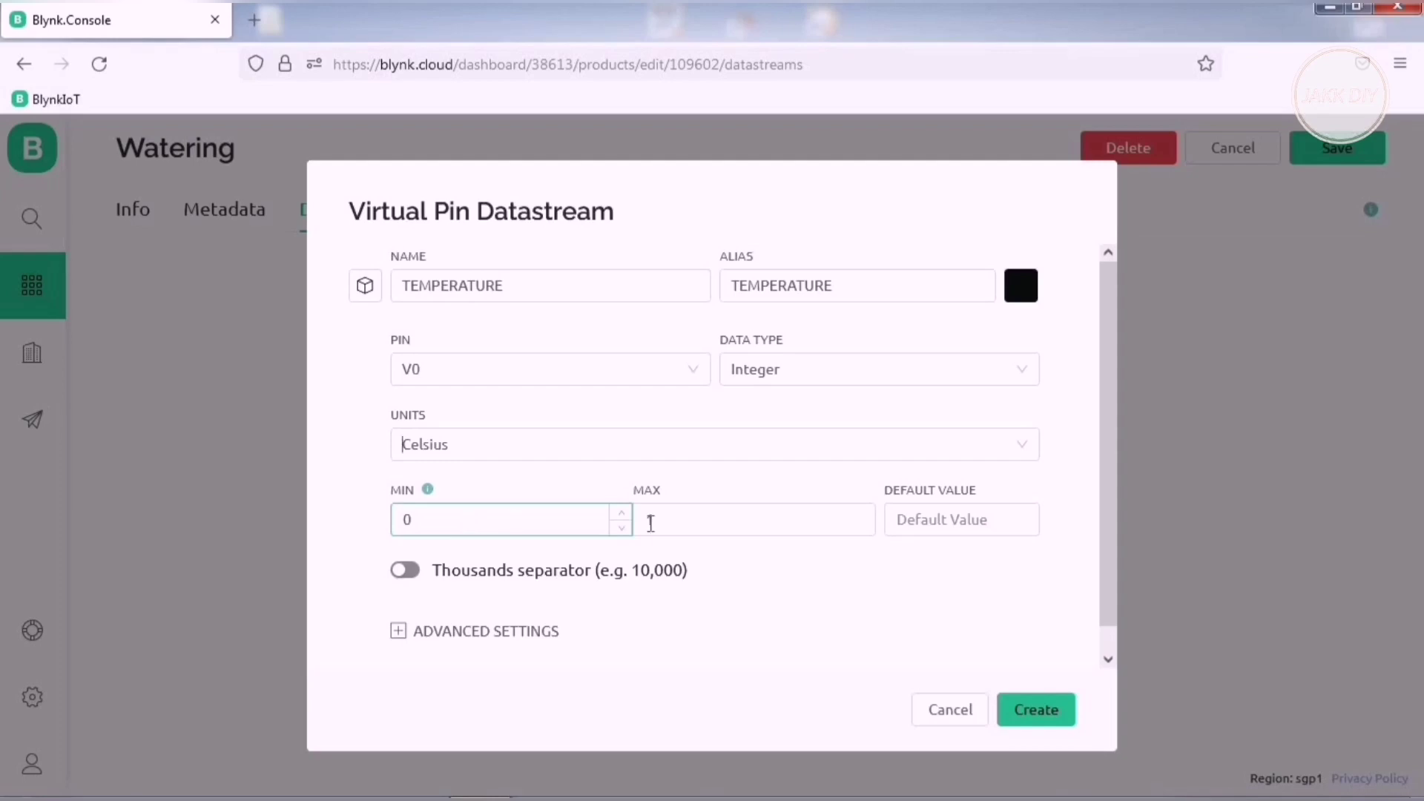
click(664, 523)
key(BackSpace)
text(50)
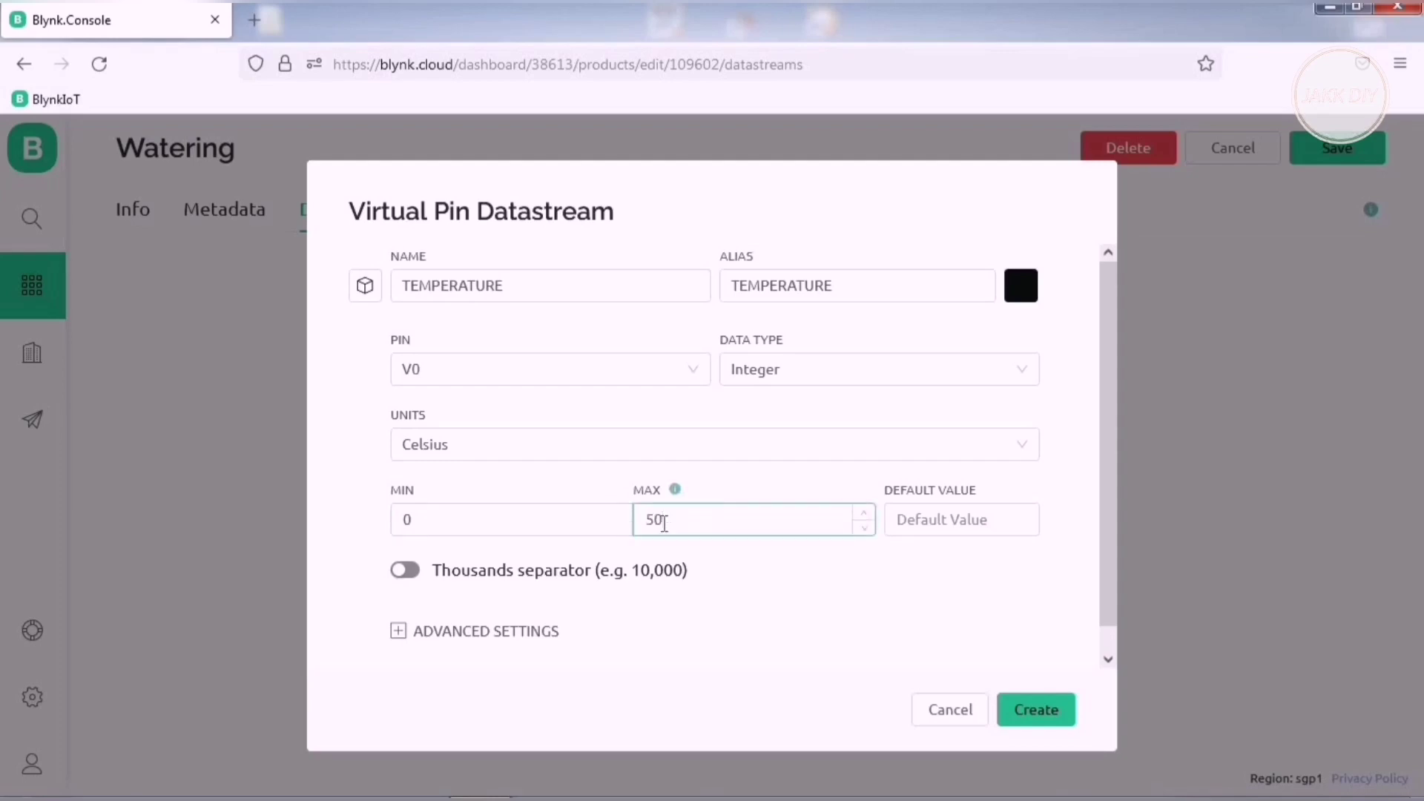
click(1032, 714)
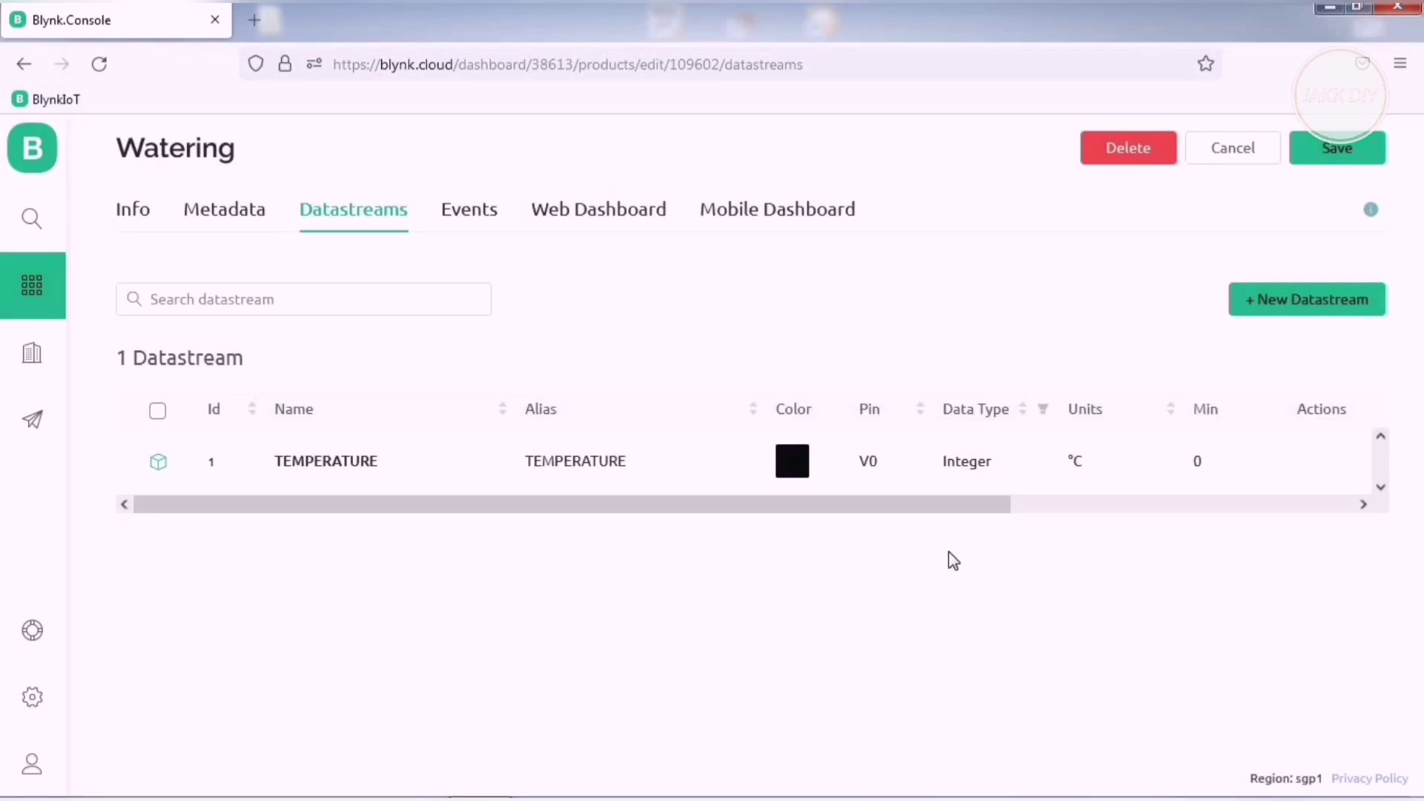
Duplicate the TEMPERATURE datastream and name the copy HUMIDITY
drag(916, 507, 1308, 493)
mouse_move(1301, 471)
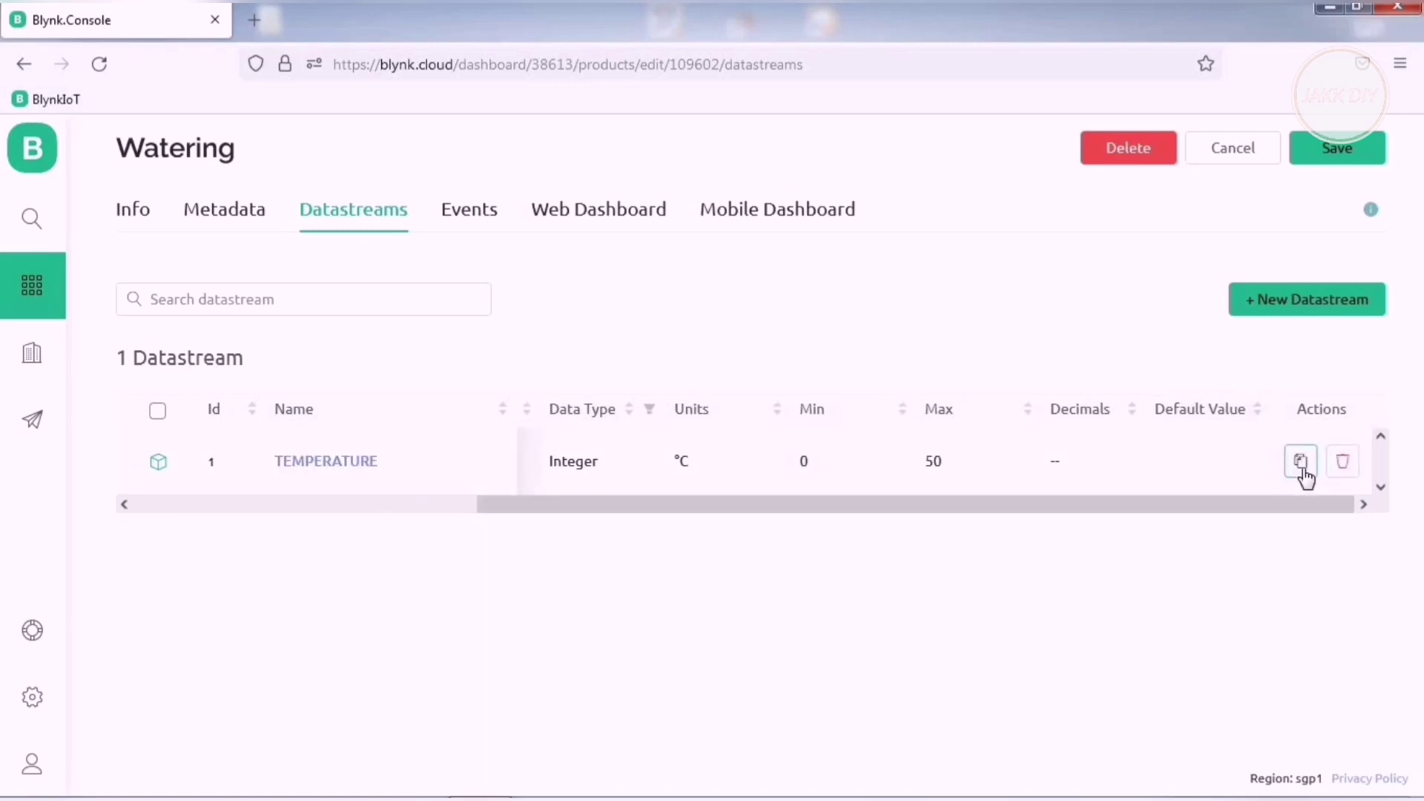
click(1301, 462)
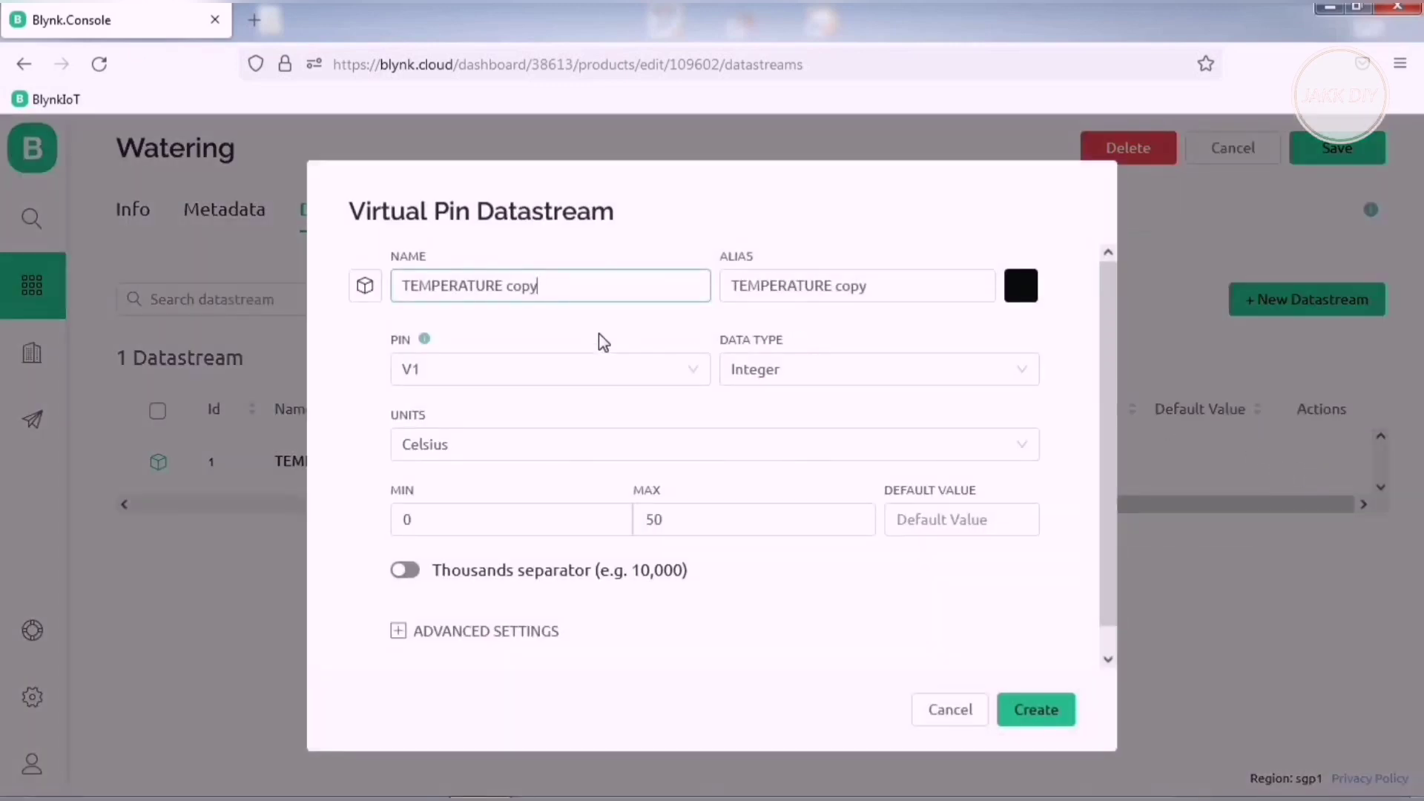
click(580, 290)
triple_click(581, 290)
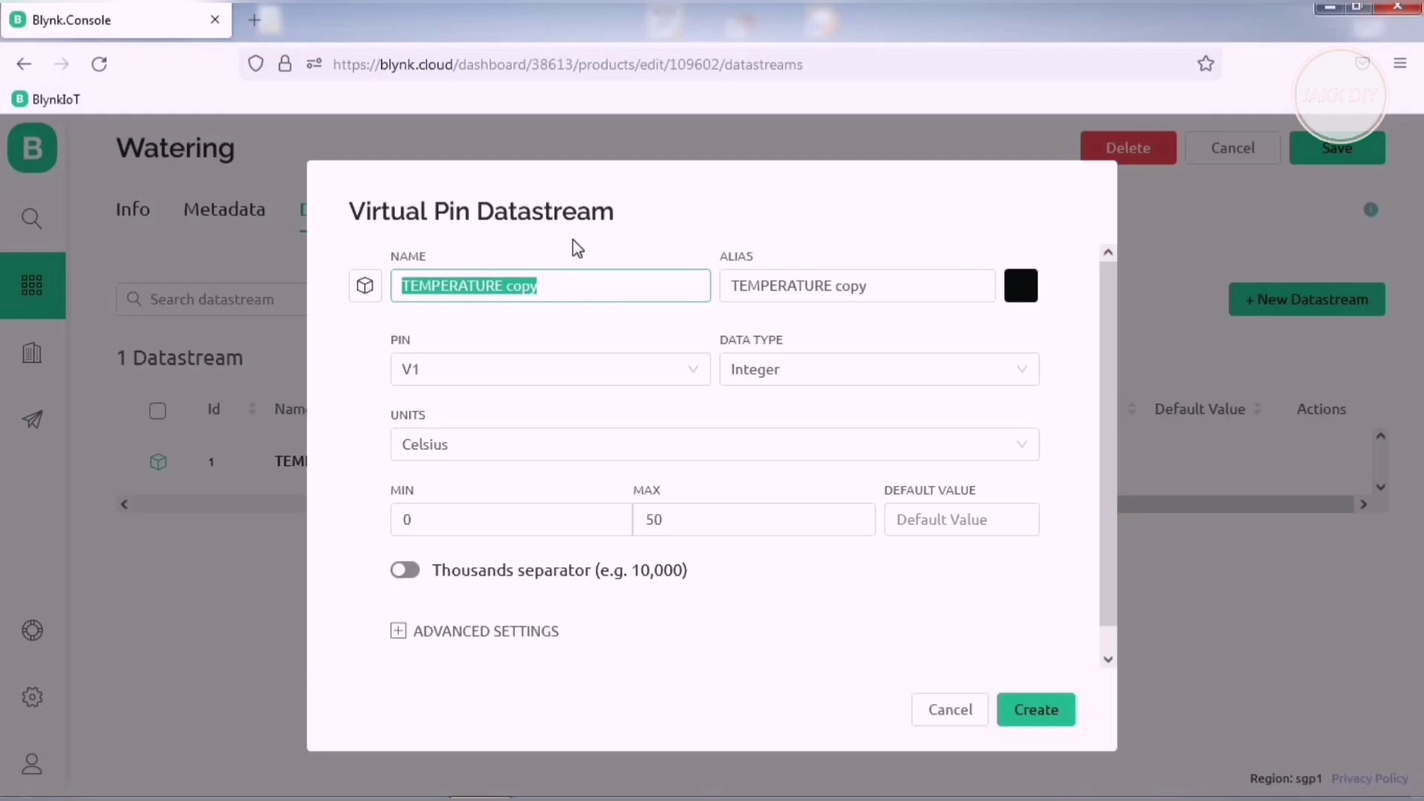
text(HU)
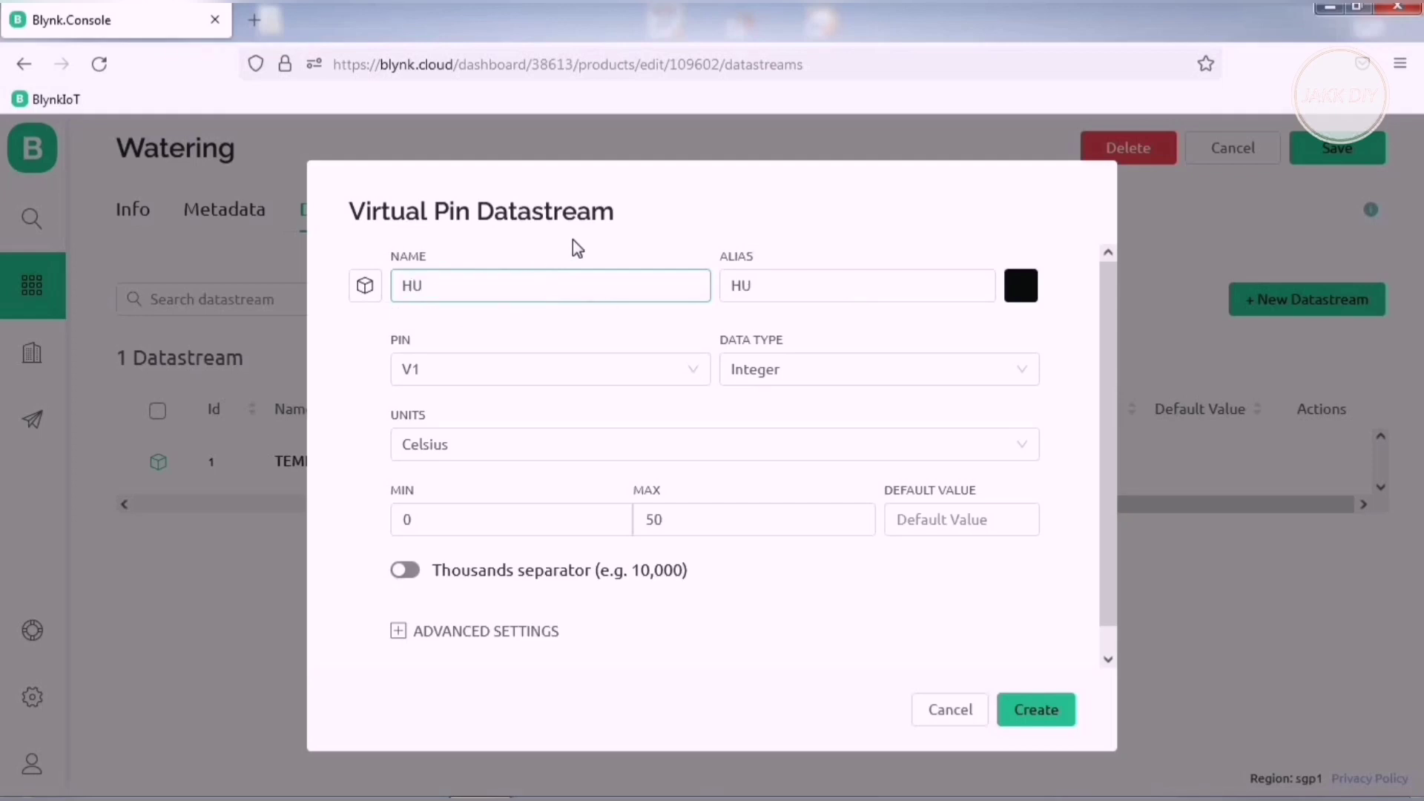
text(MIDITY)
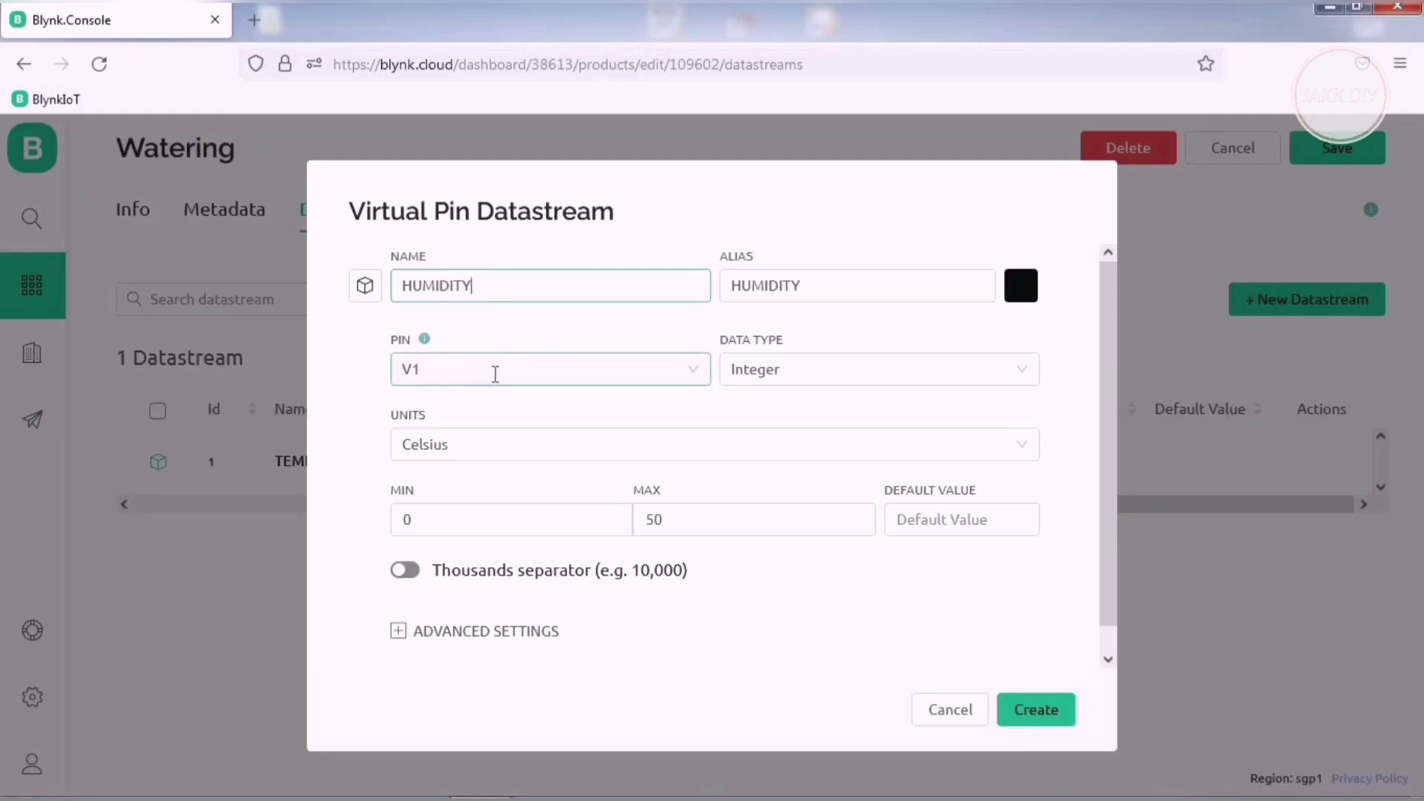
Set the HUMIDITY datastream's units to Percentage, % and its maximum to 100, and create it
click(487, 444)
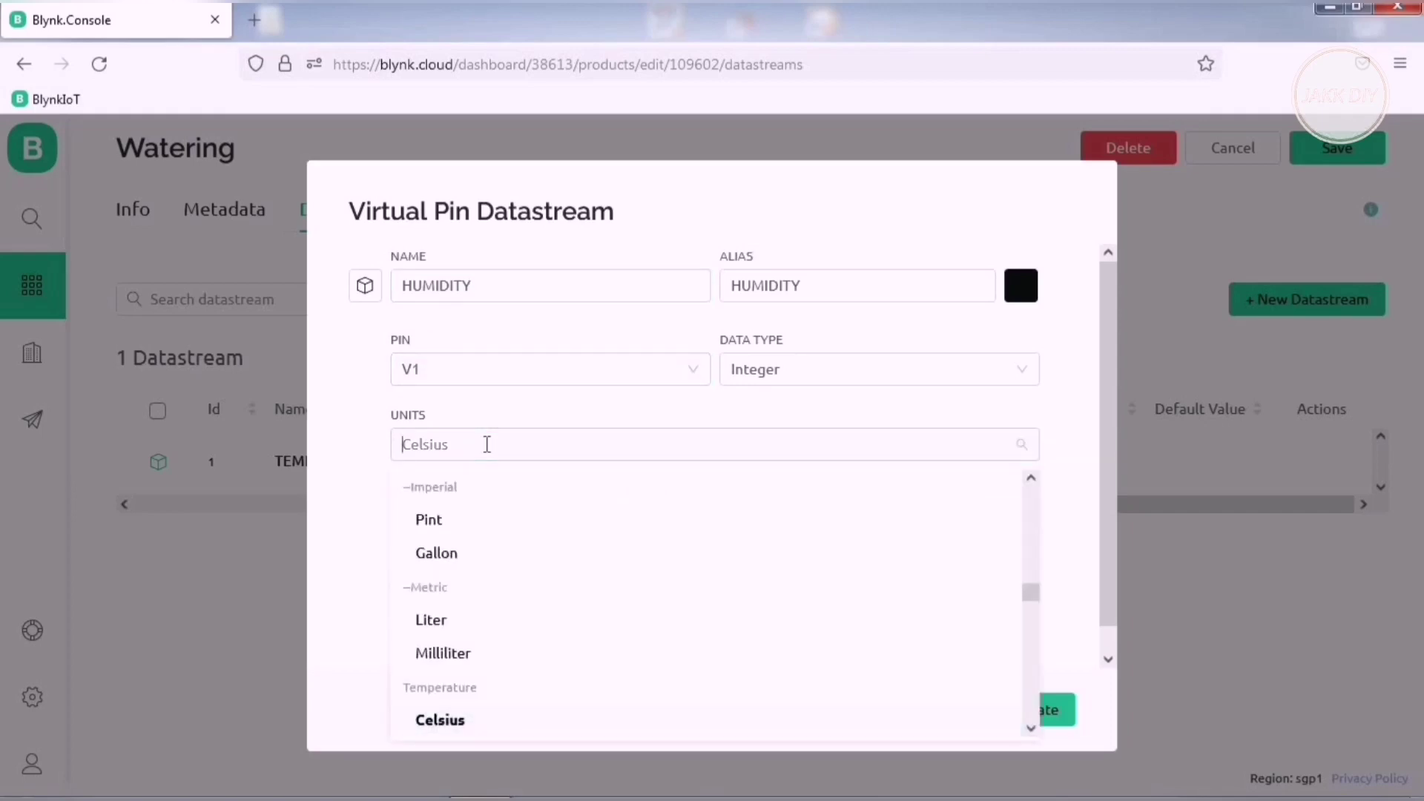
text(%)
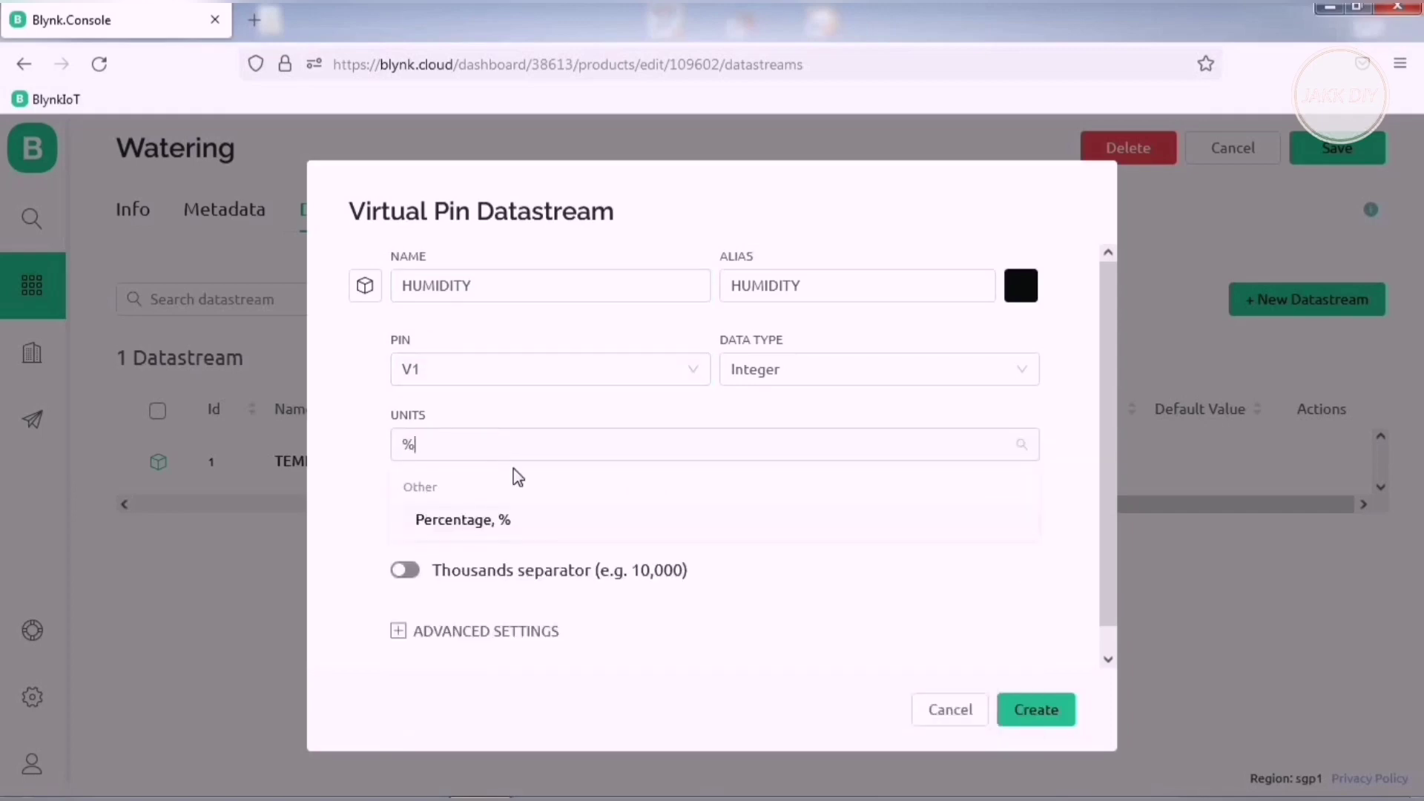
click(518, 519)
click(689, 519)
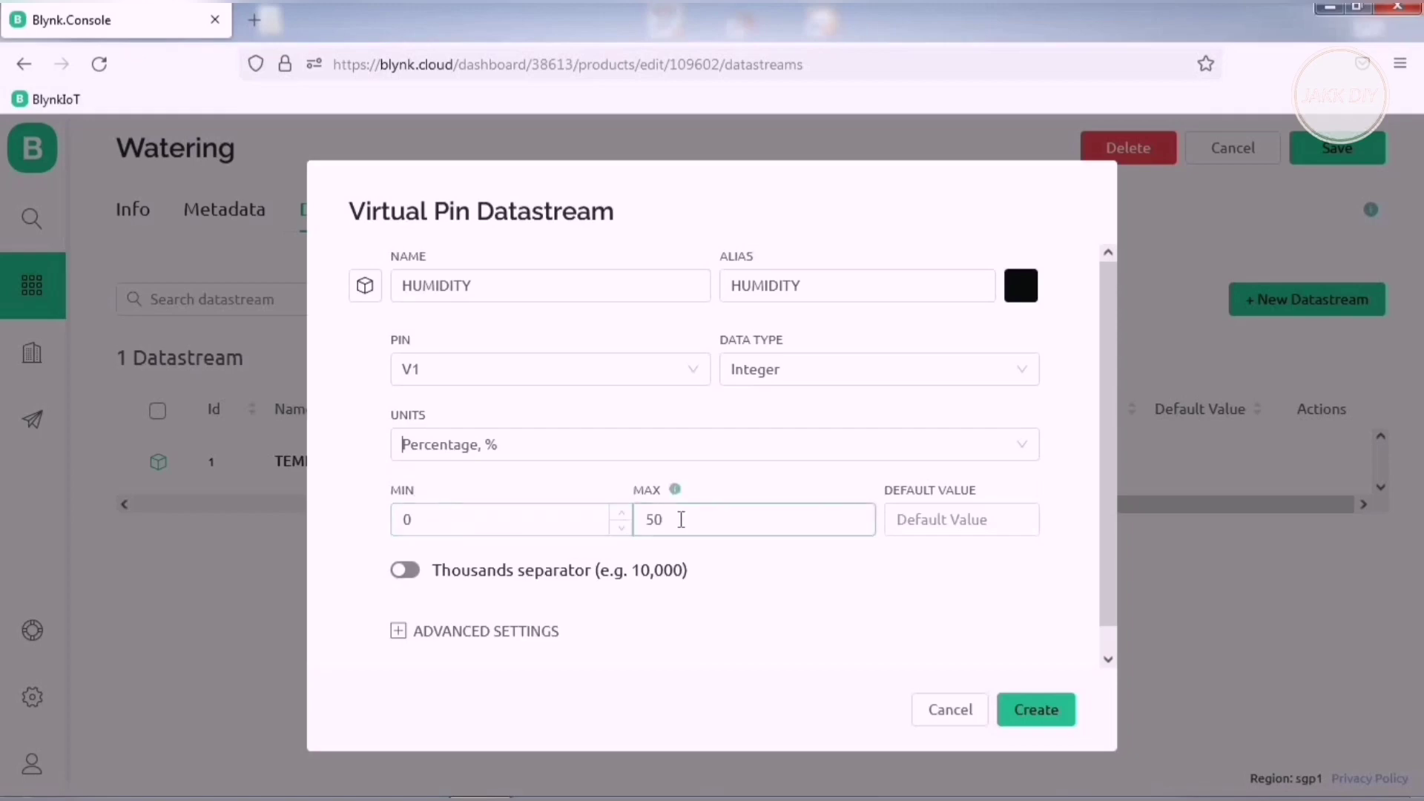
key(BackSpace)
key(BackSpace)
text(10)
click(1033, 708)
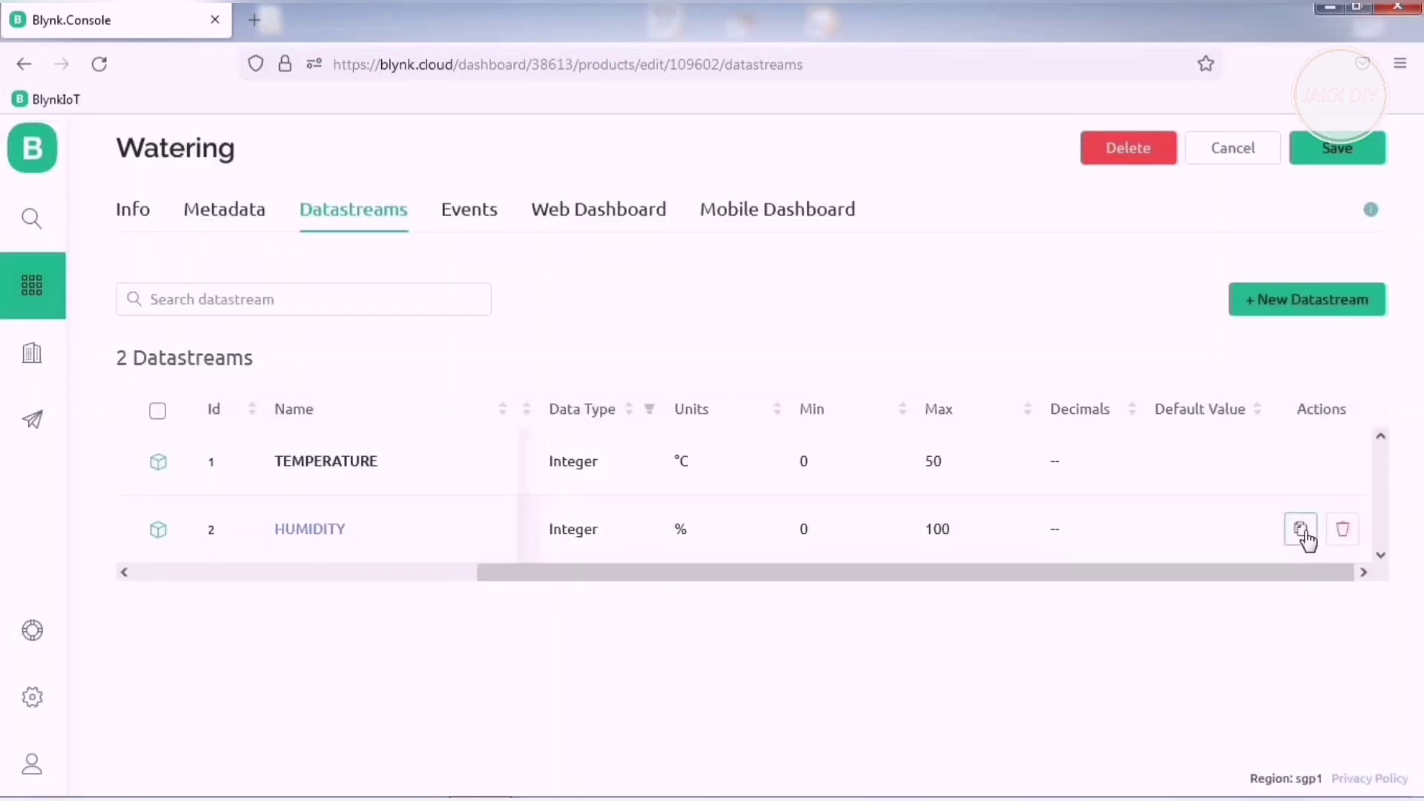
Duplicate the HUMIDITY datastream and name the copy SOIL MOISTURE
click(1301, 530)
click(541, 293)
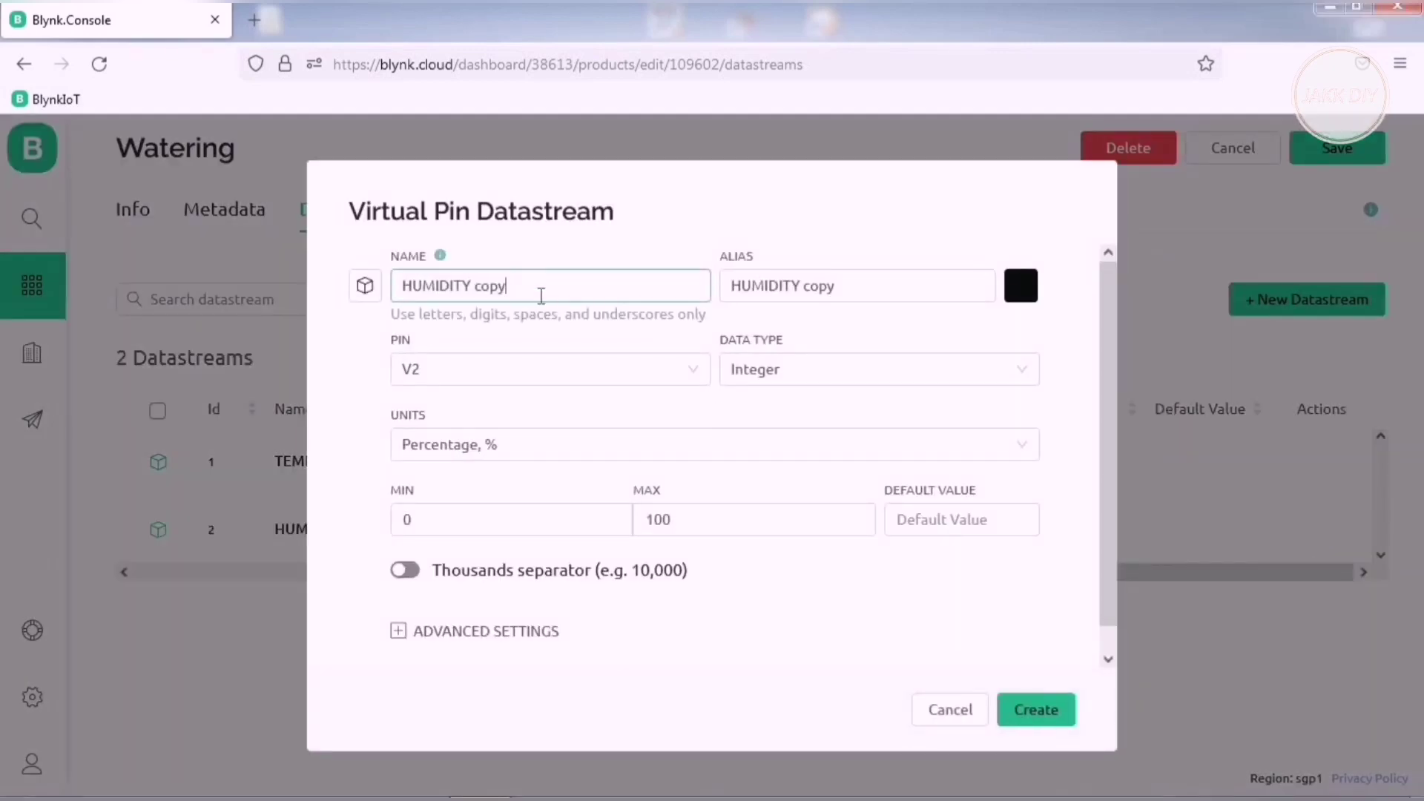
key(ctrl+a)
text(SOI)
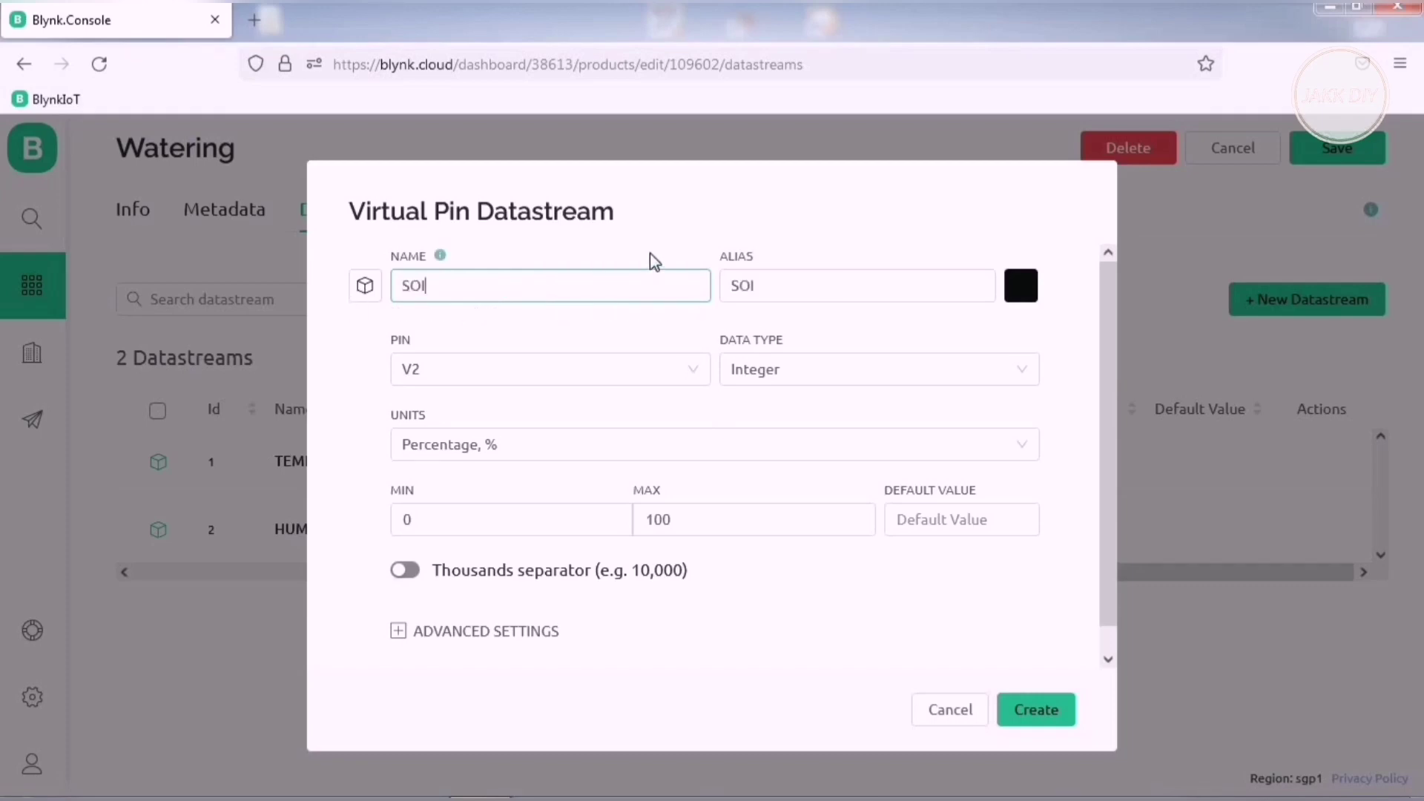
text(L MOISTURE)
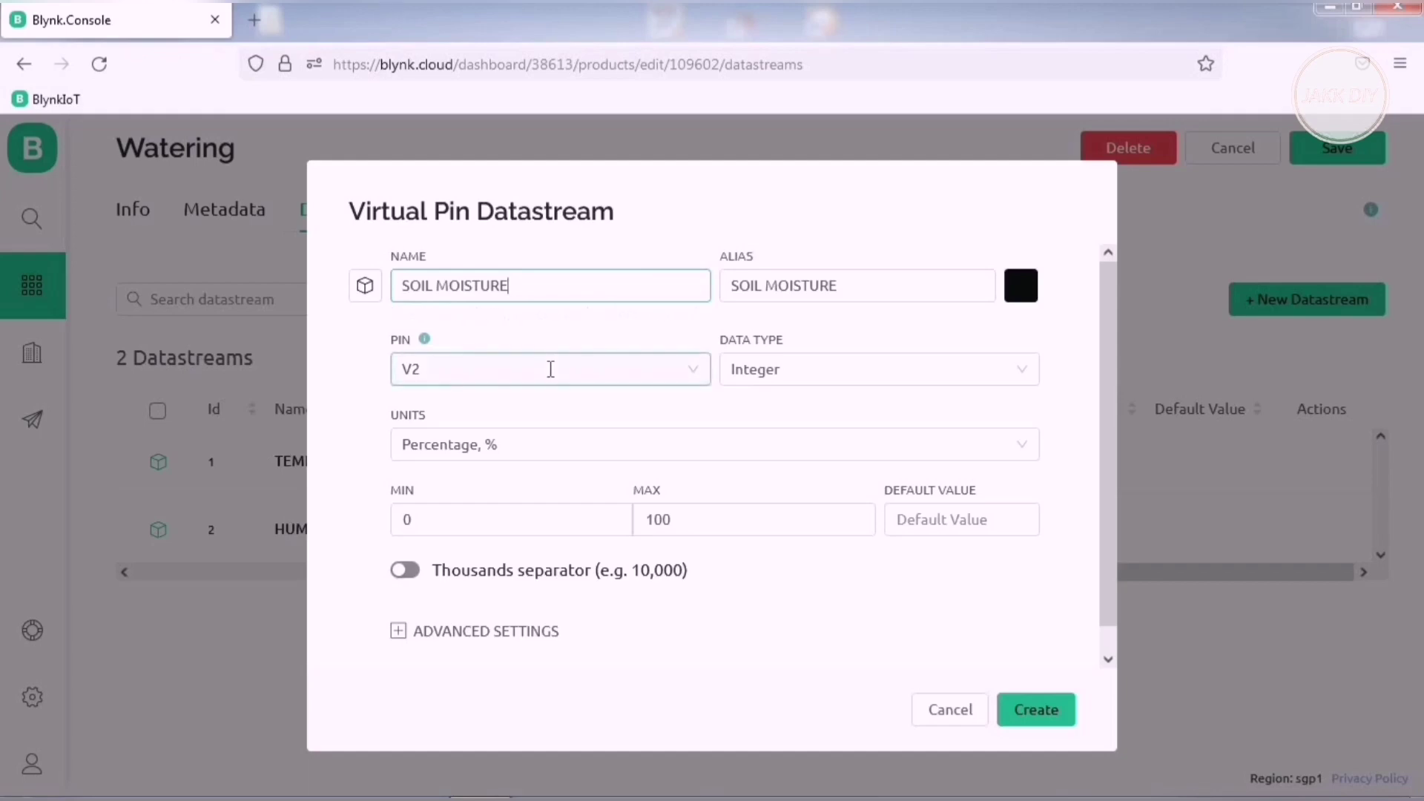
Set the SOIL MOISTURE datastream's units to None and its maximum to 1023, and create it
click(560, 445)
scroll(569, 534, up, 15)
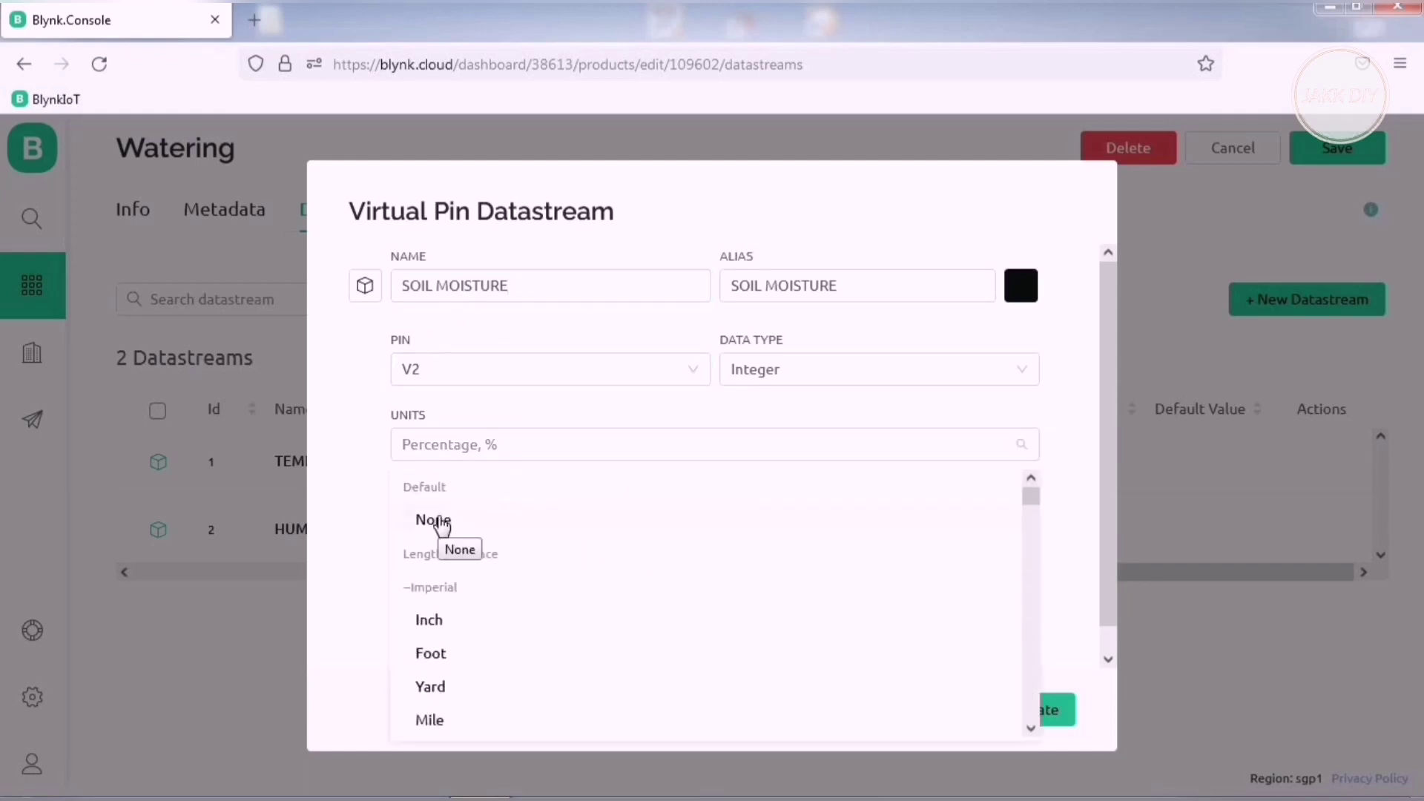
click(439, 523)
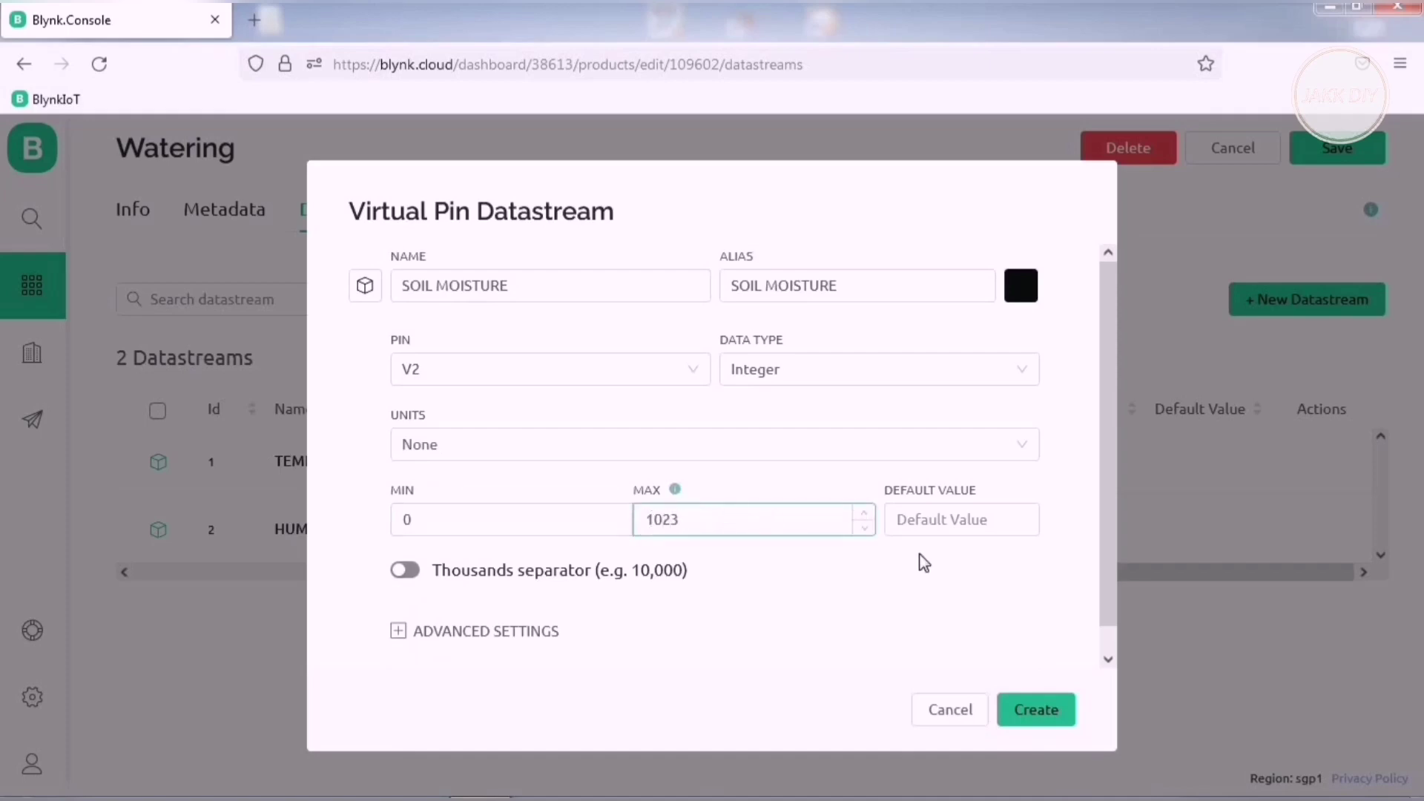
click(1038, 712)
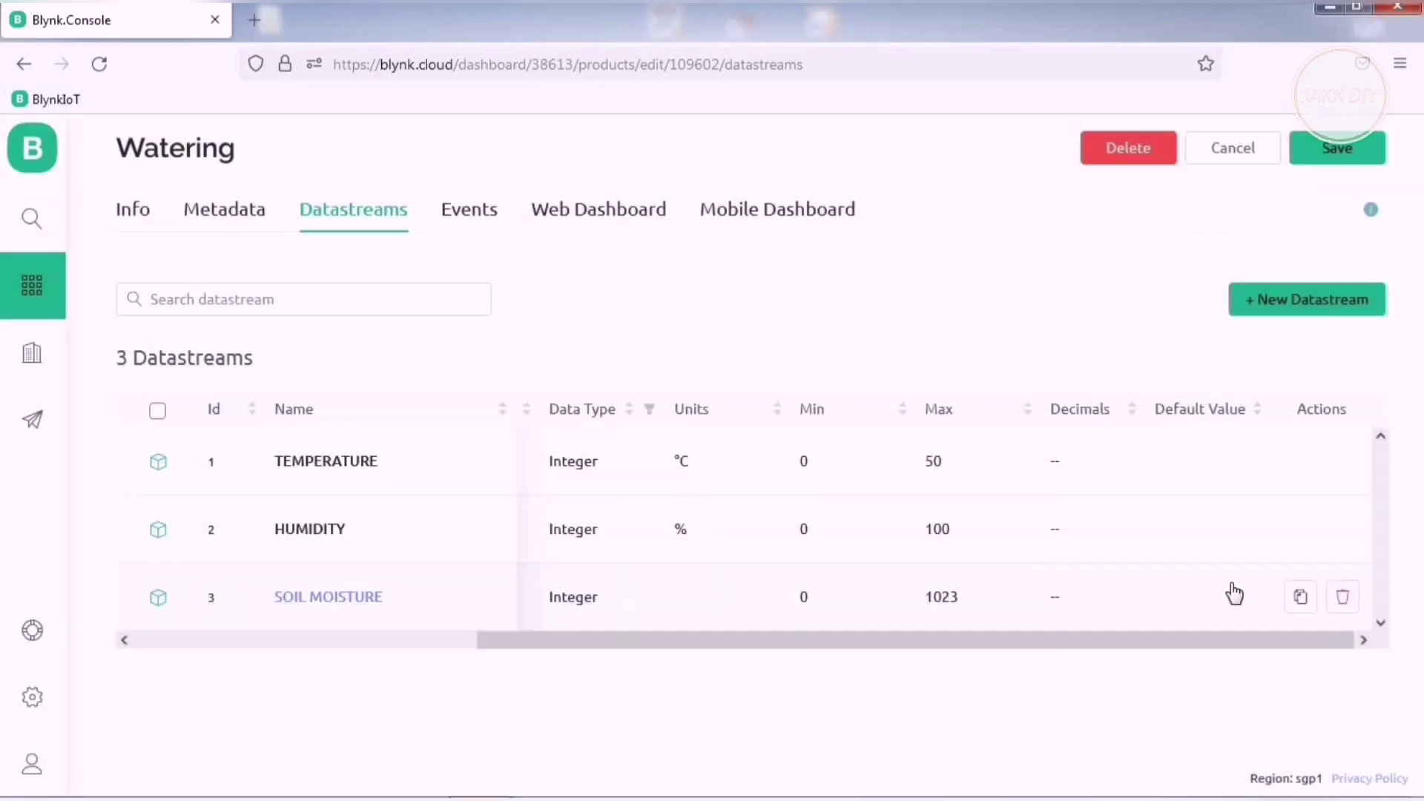
Duplicate the SOIL MOISTURE datastream as TIMER 1 with the String data type, and create it
click(1298, 598)
triple_click(603, 284)
text(TIMER)
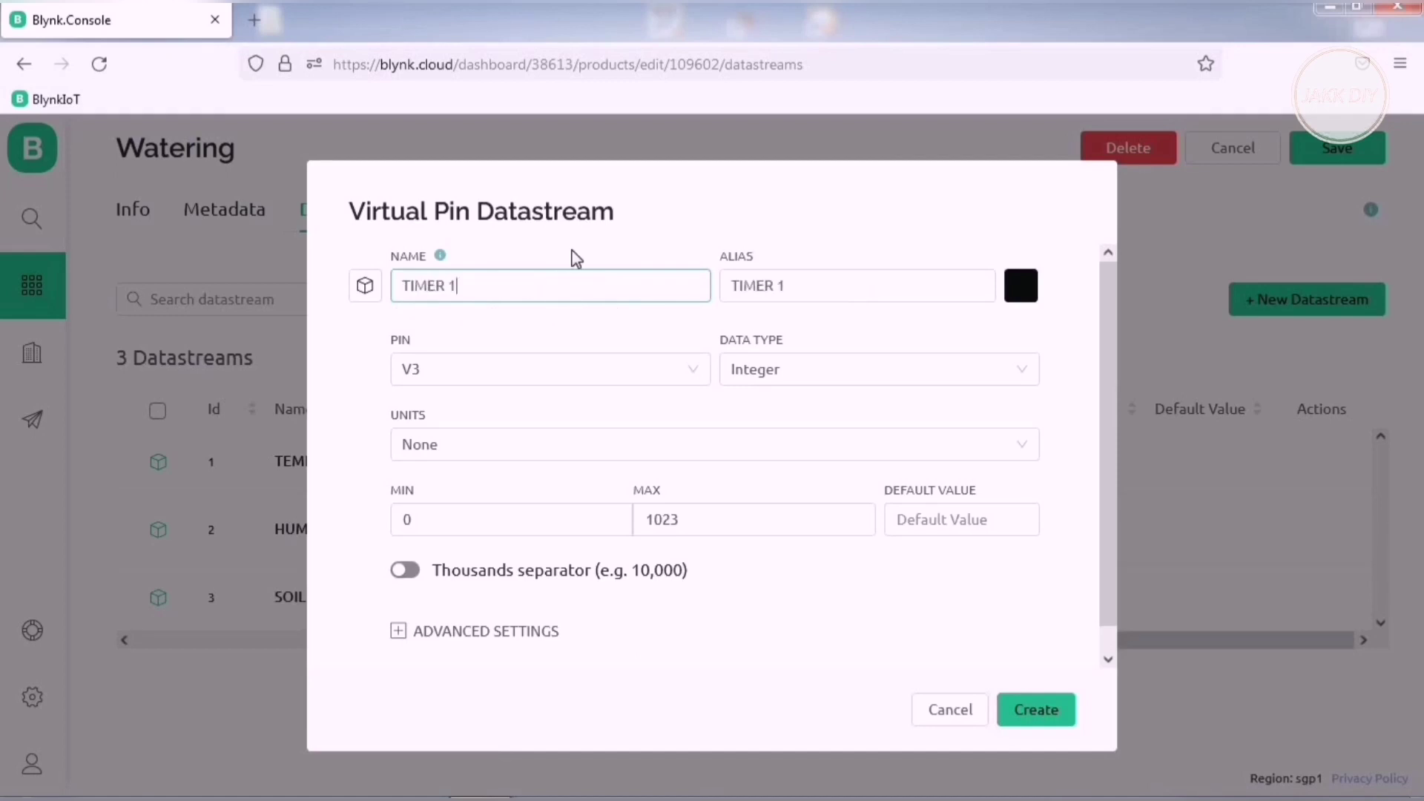
text( 1)
click(792, 370)
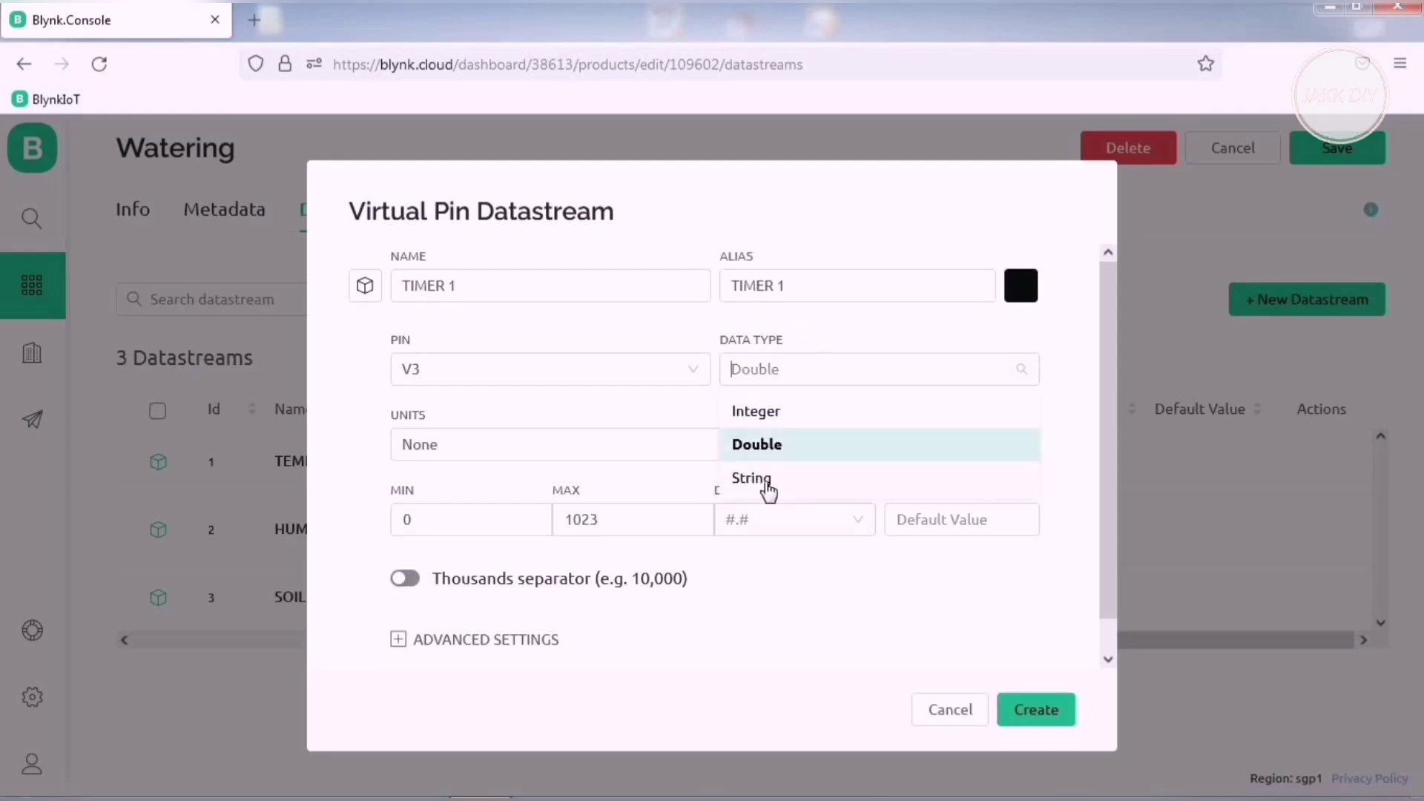
click(767, 482)
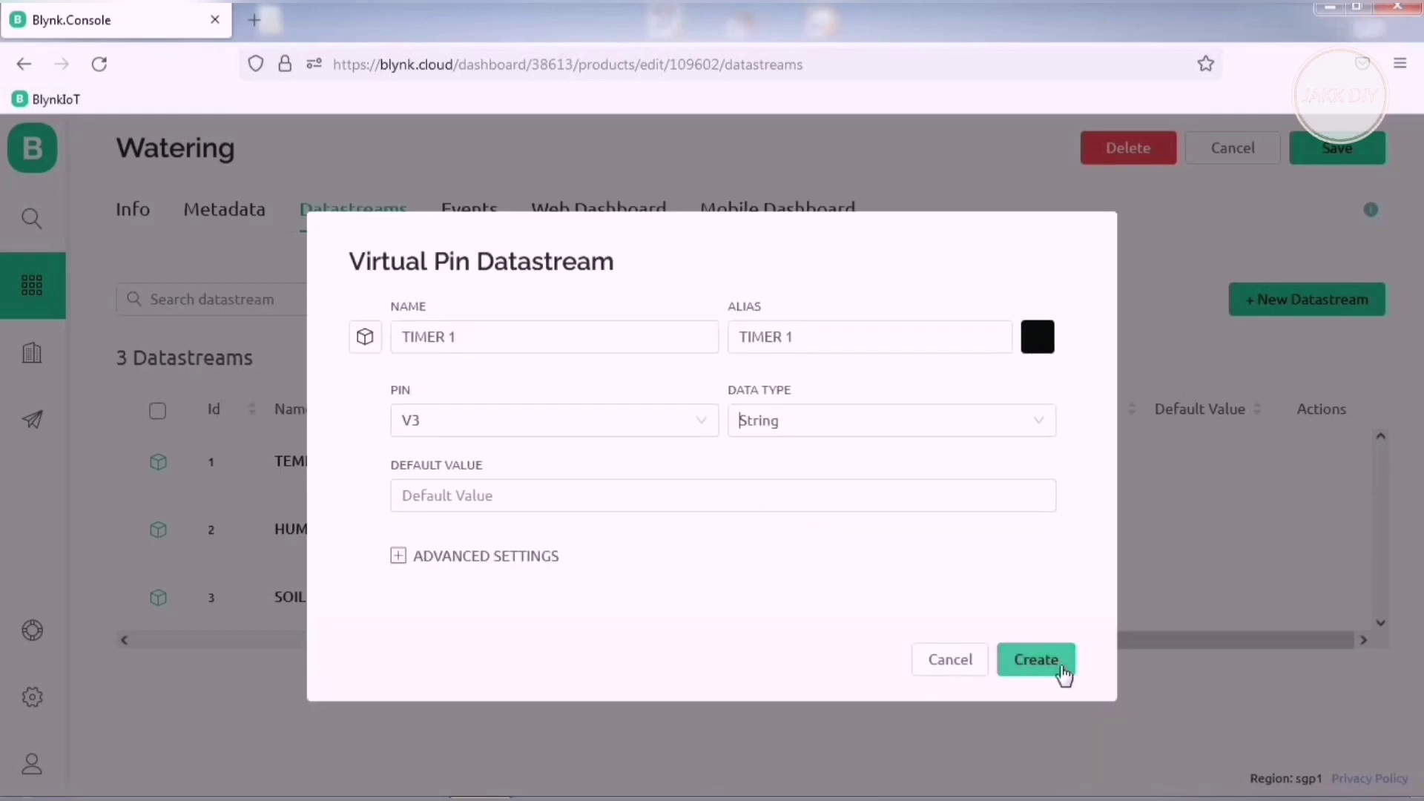
click(1065, 671)
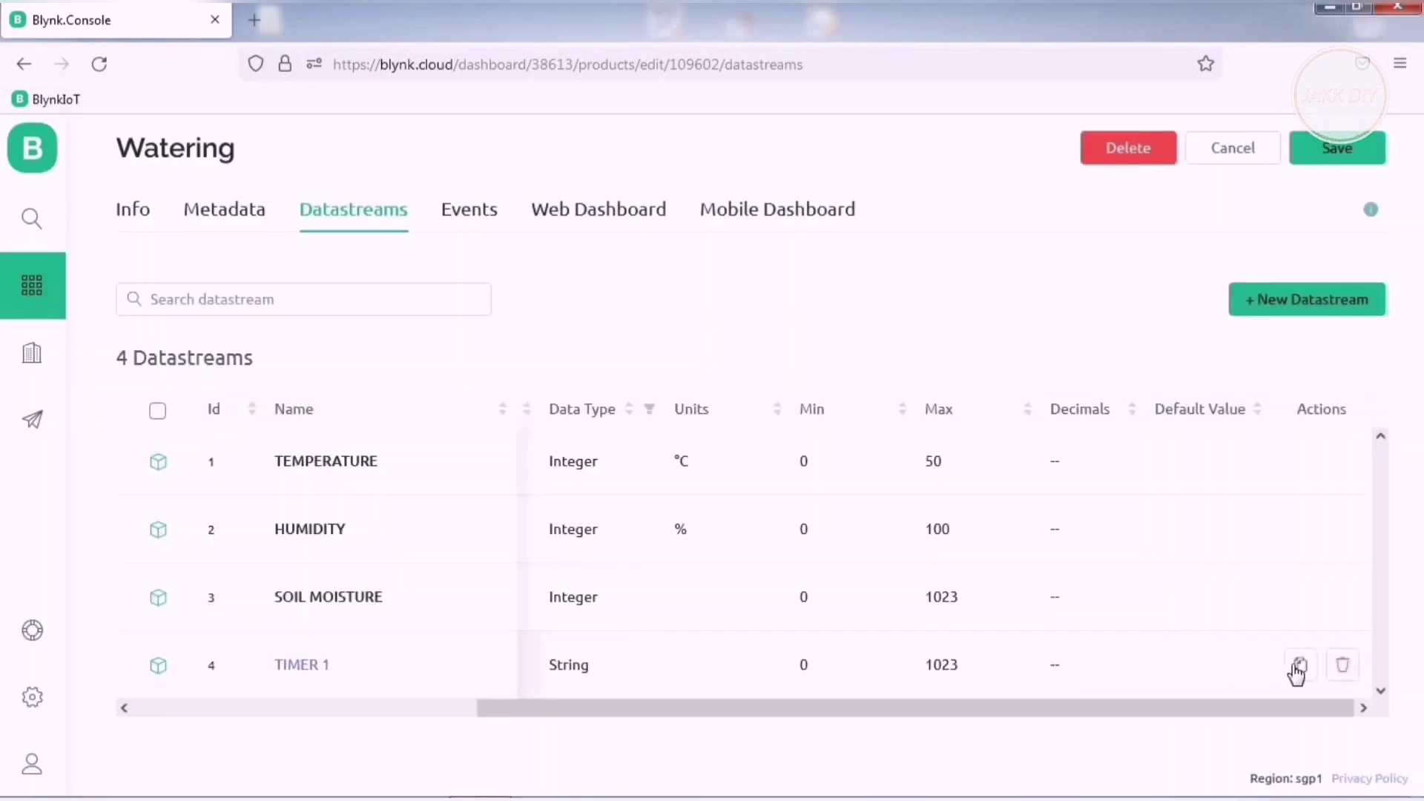
Duplicate the TIMER 1 datastream as TIMER 2 and create it
click(1301, 667)
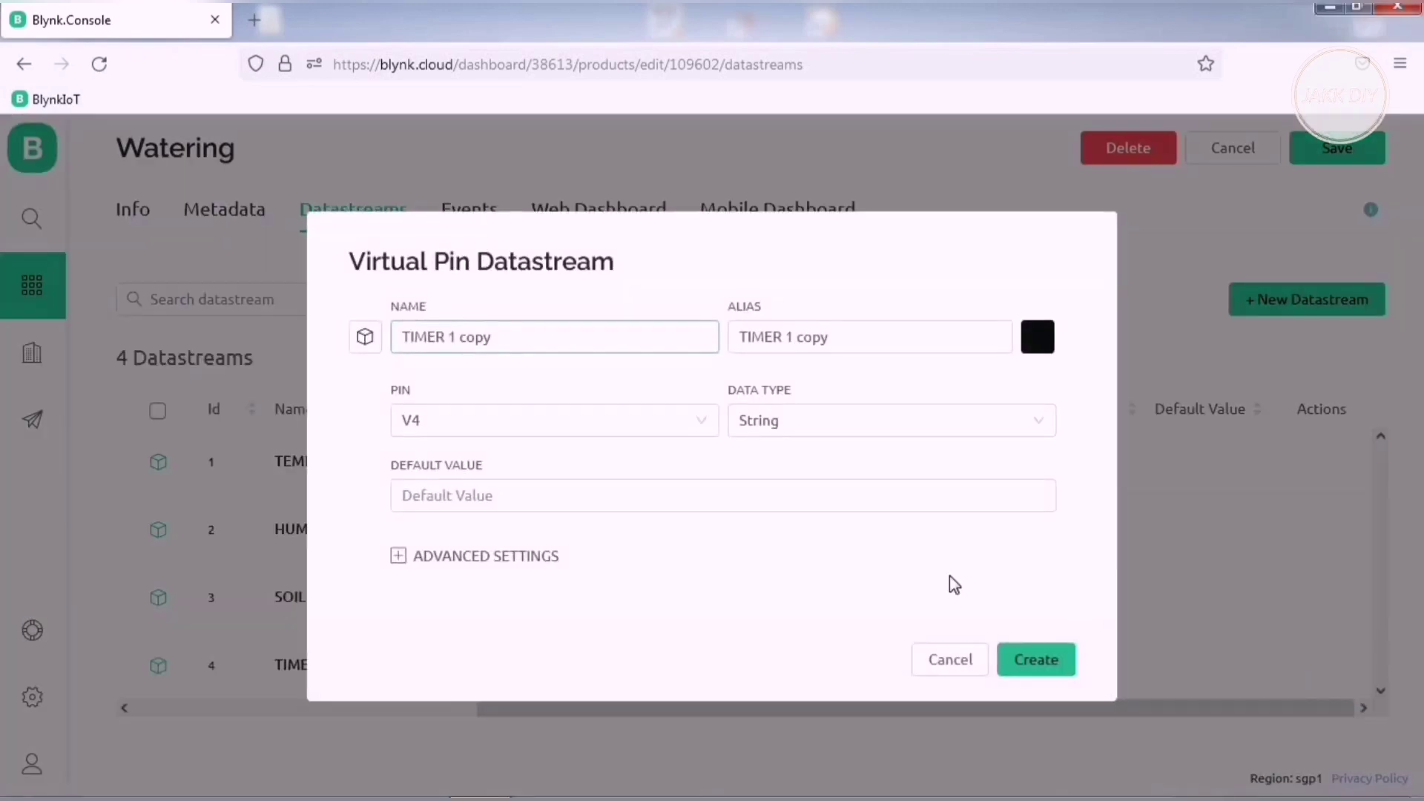
click(512, 343)
drag(512, 346, 452, 340)
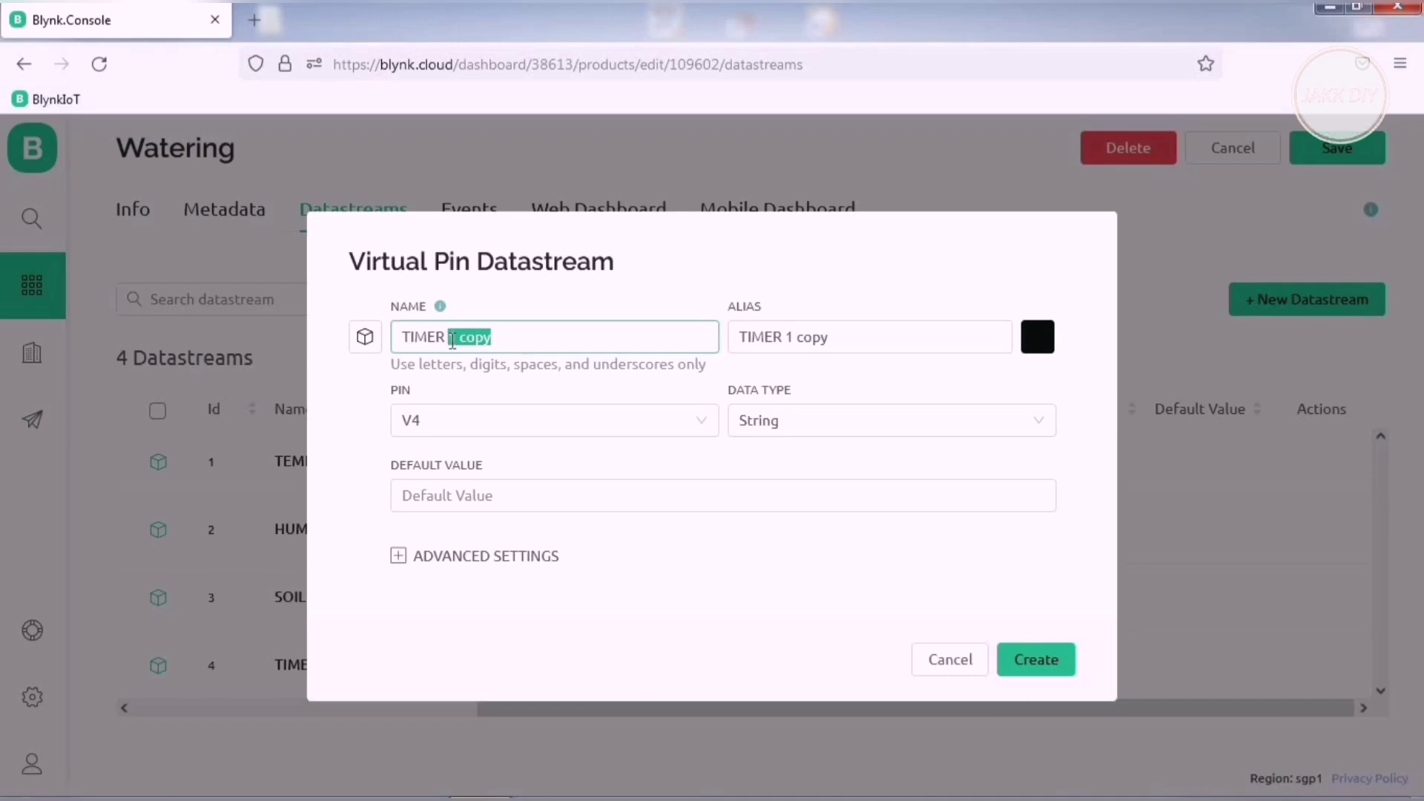
text(2)
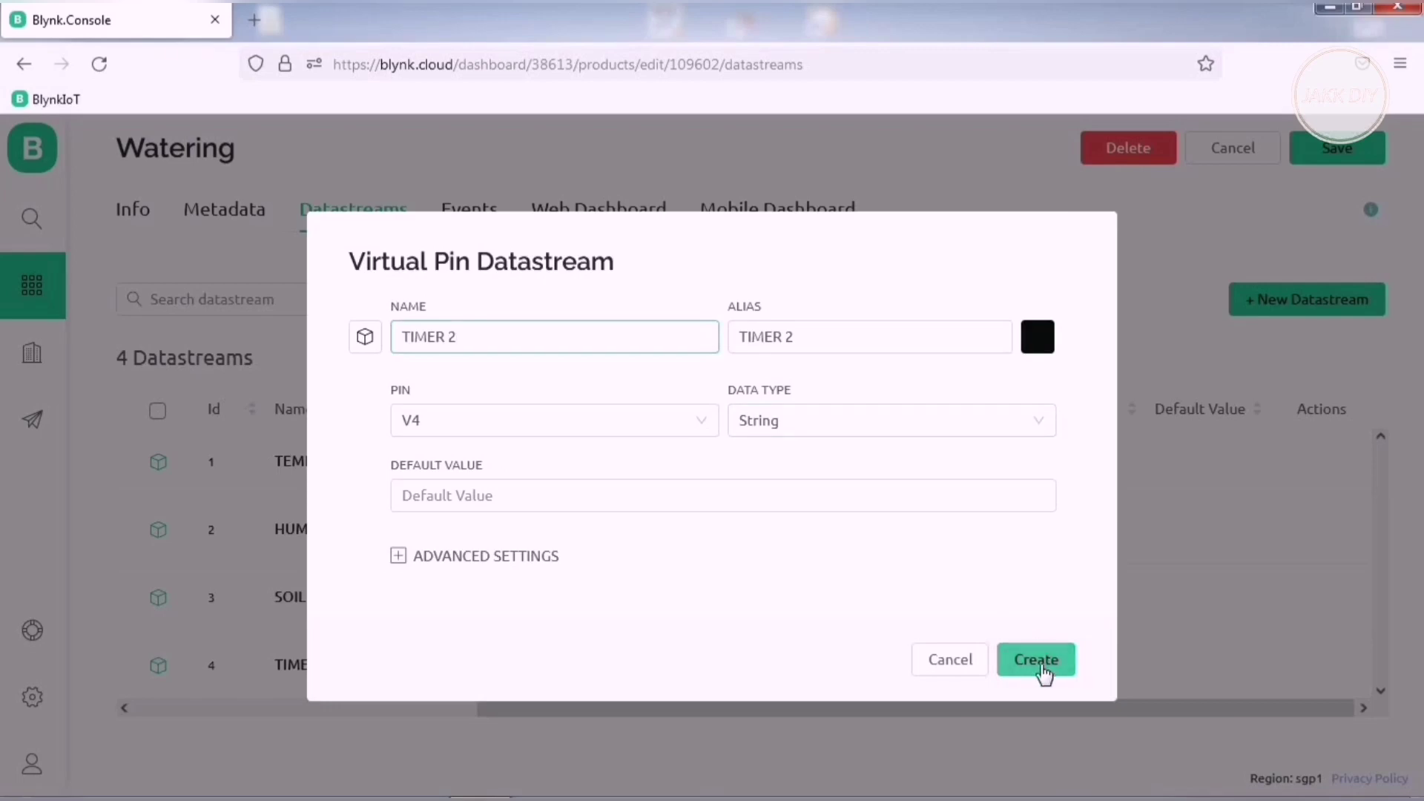
click(1042, 665)
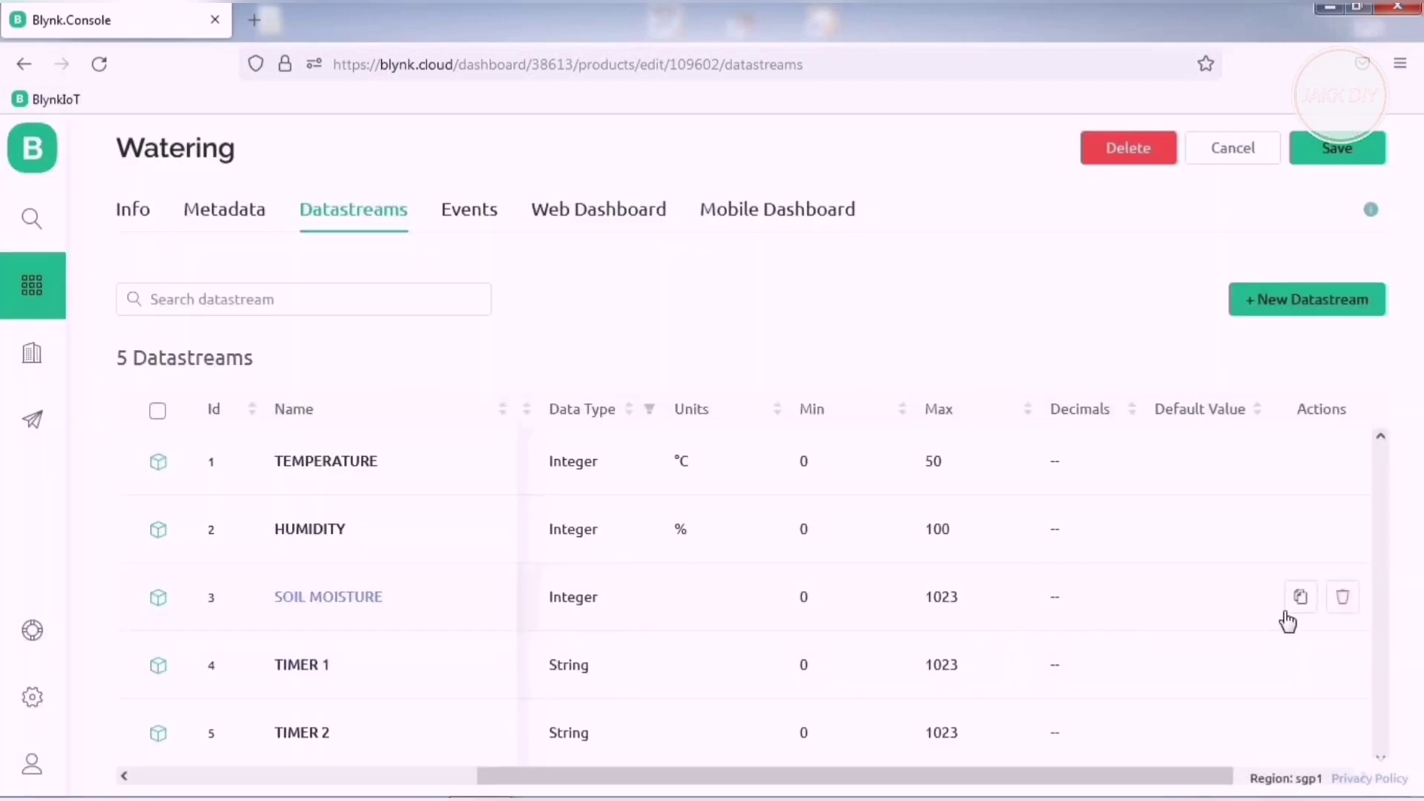
Duplicate the TIMER 2 datastream as VALVE 1 with the Integer data type and a maximum of 1, and create it
click(1300, 734)
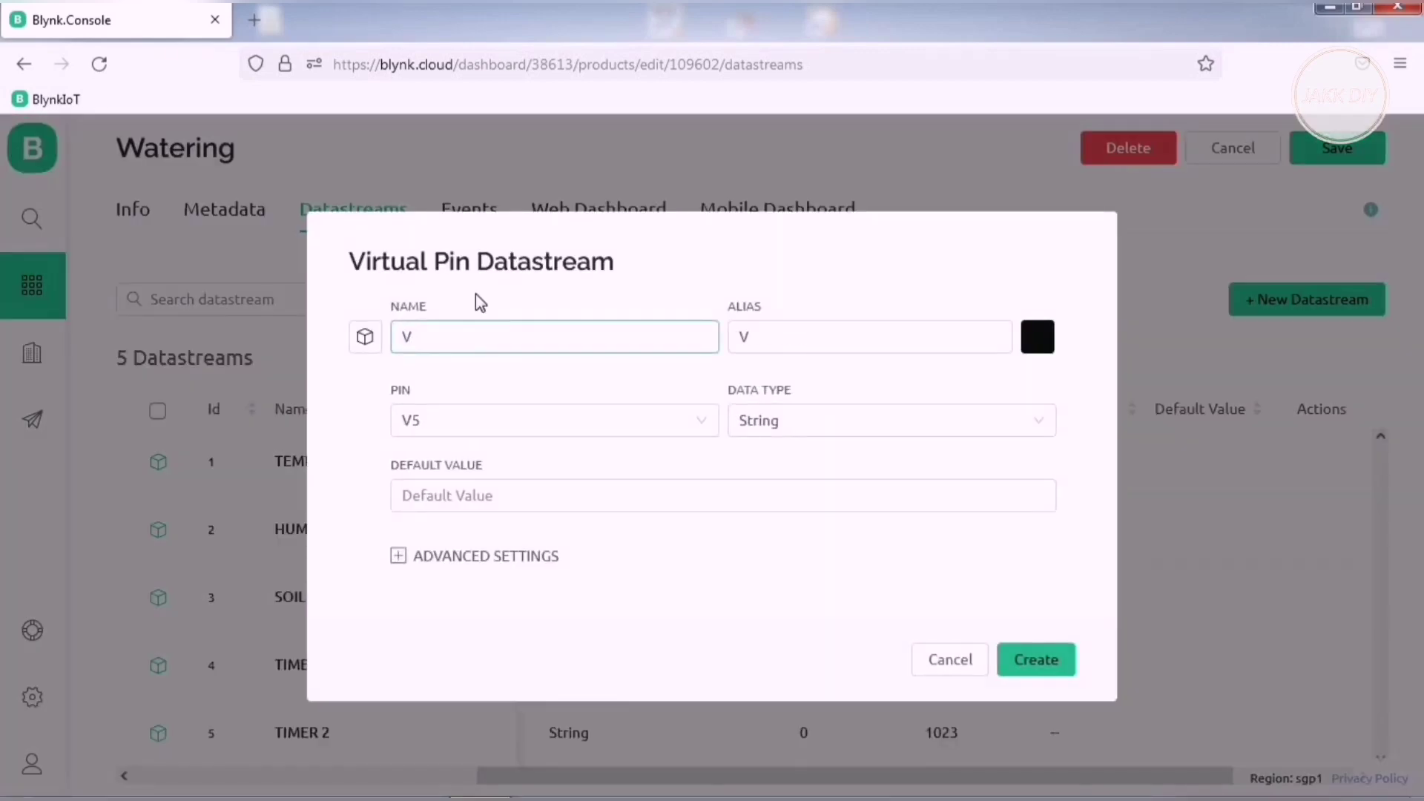
text(ALVE 1)
click(764, 419)
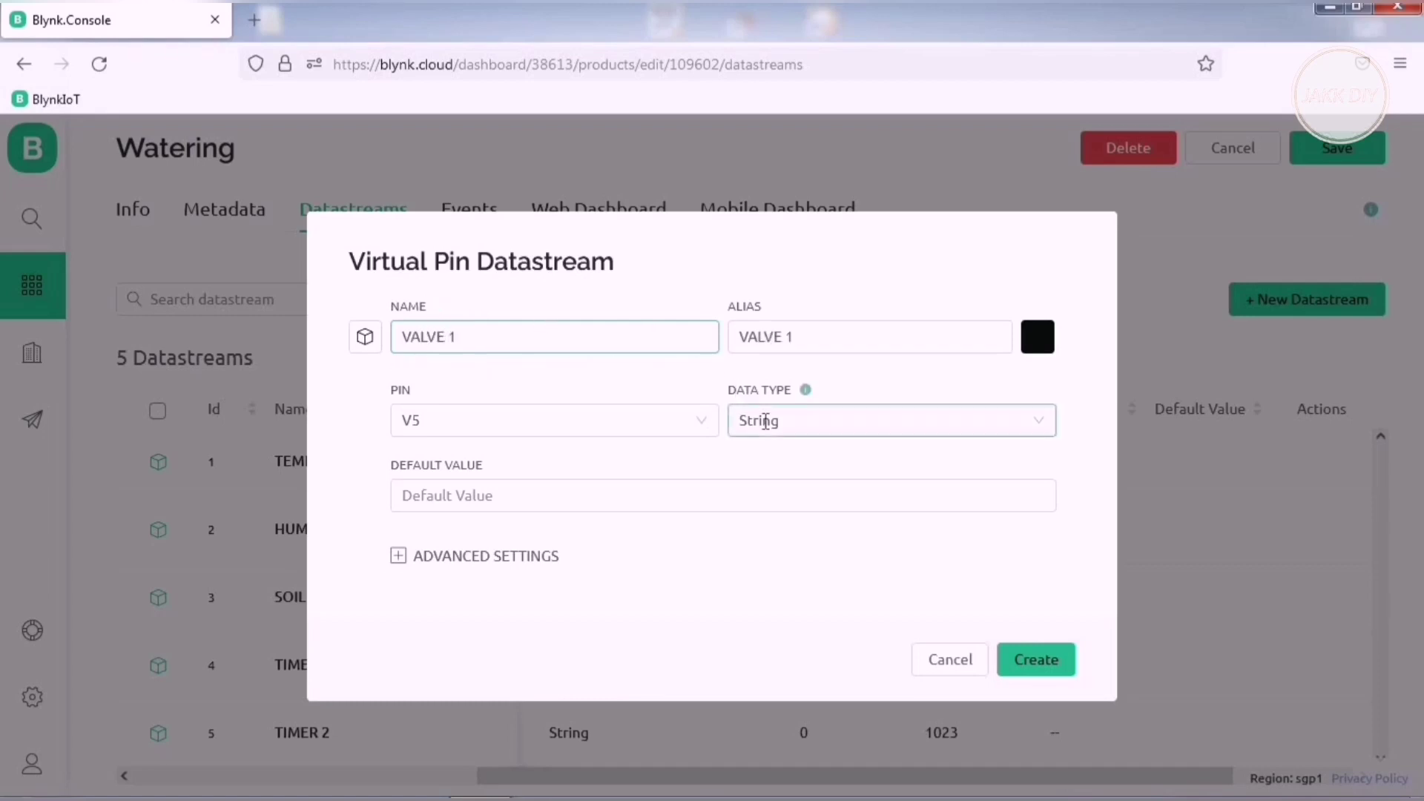
click(770, 461)
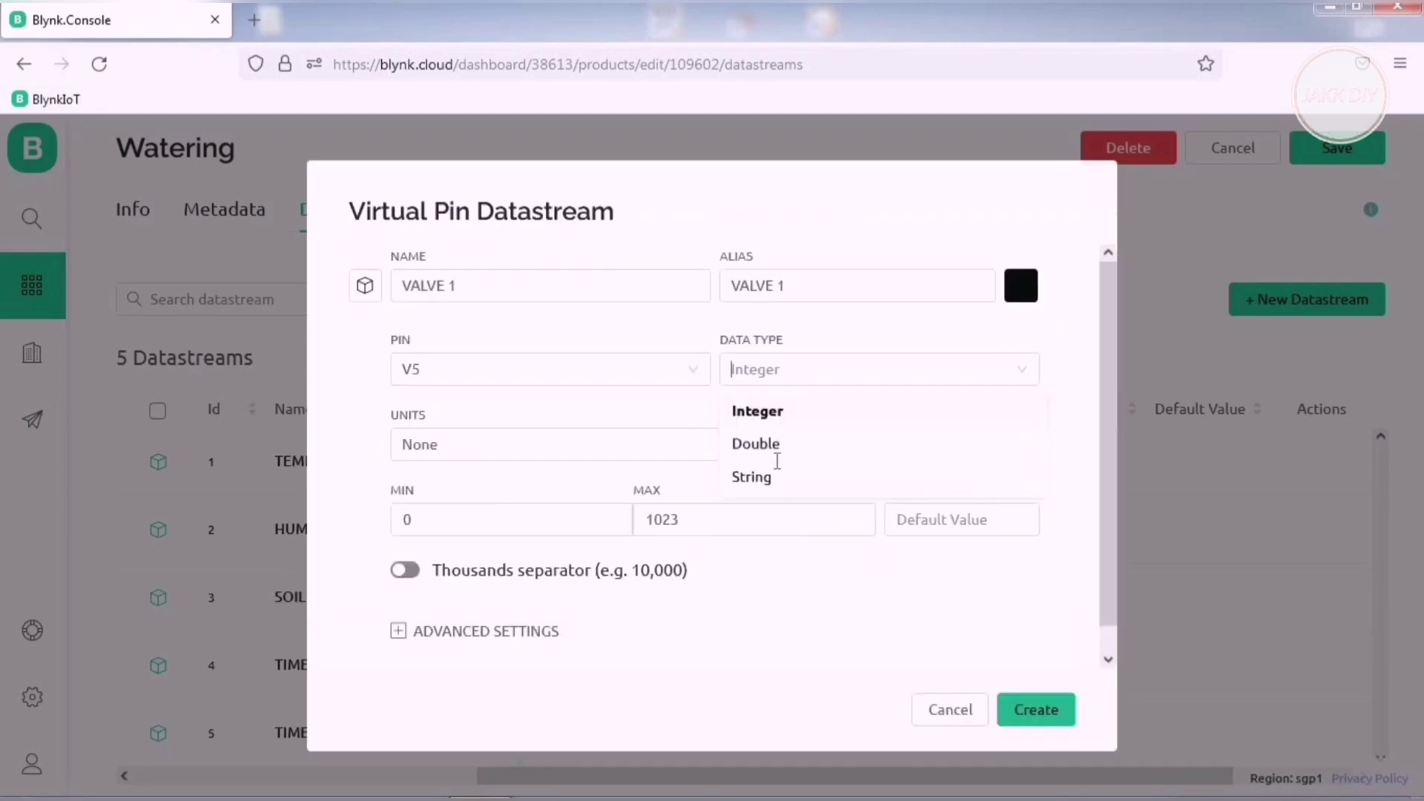
click(746, 511)
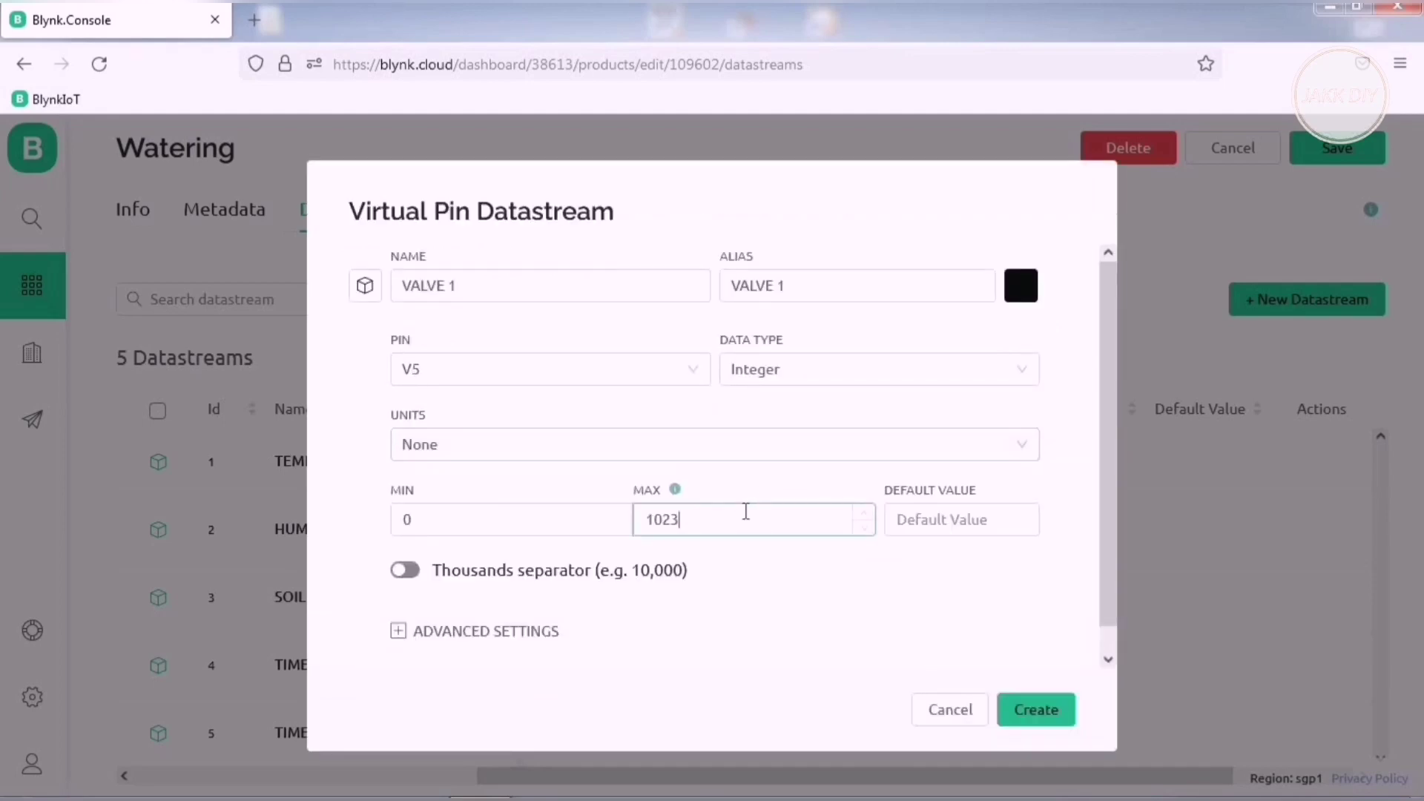
key(ctrl+a)
text(1)
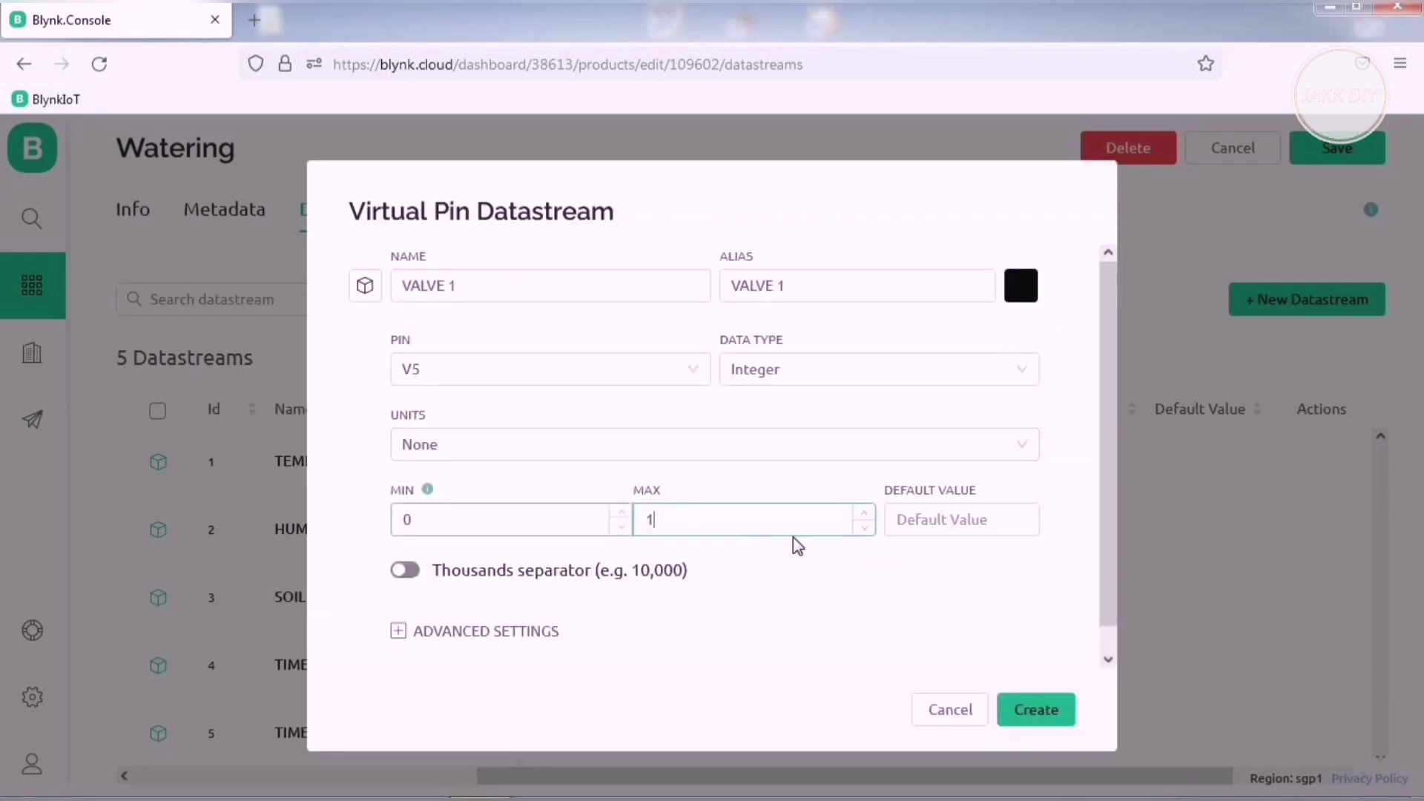
click(1039, 710)
Duplicate the VALVE 1 datastream as VALVE 2 and create it
scroll(1049, 608, down, 1)
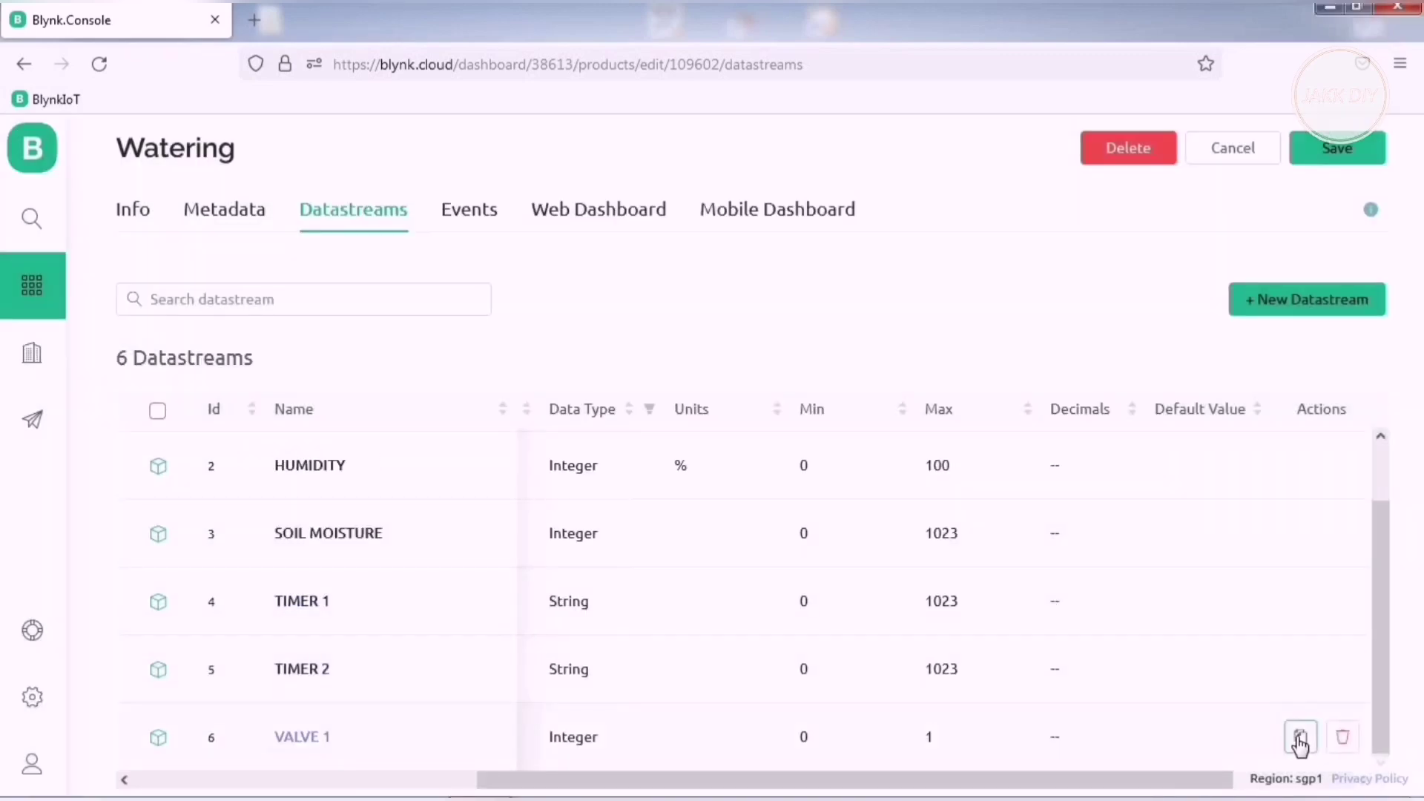
click(1299, 740)
drag(493, 288, 446, 289)
text(2)
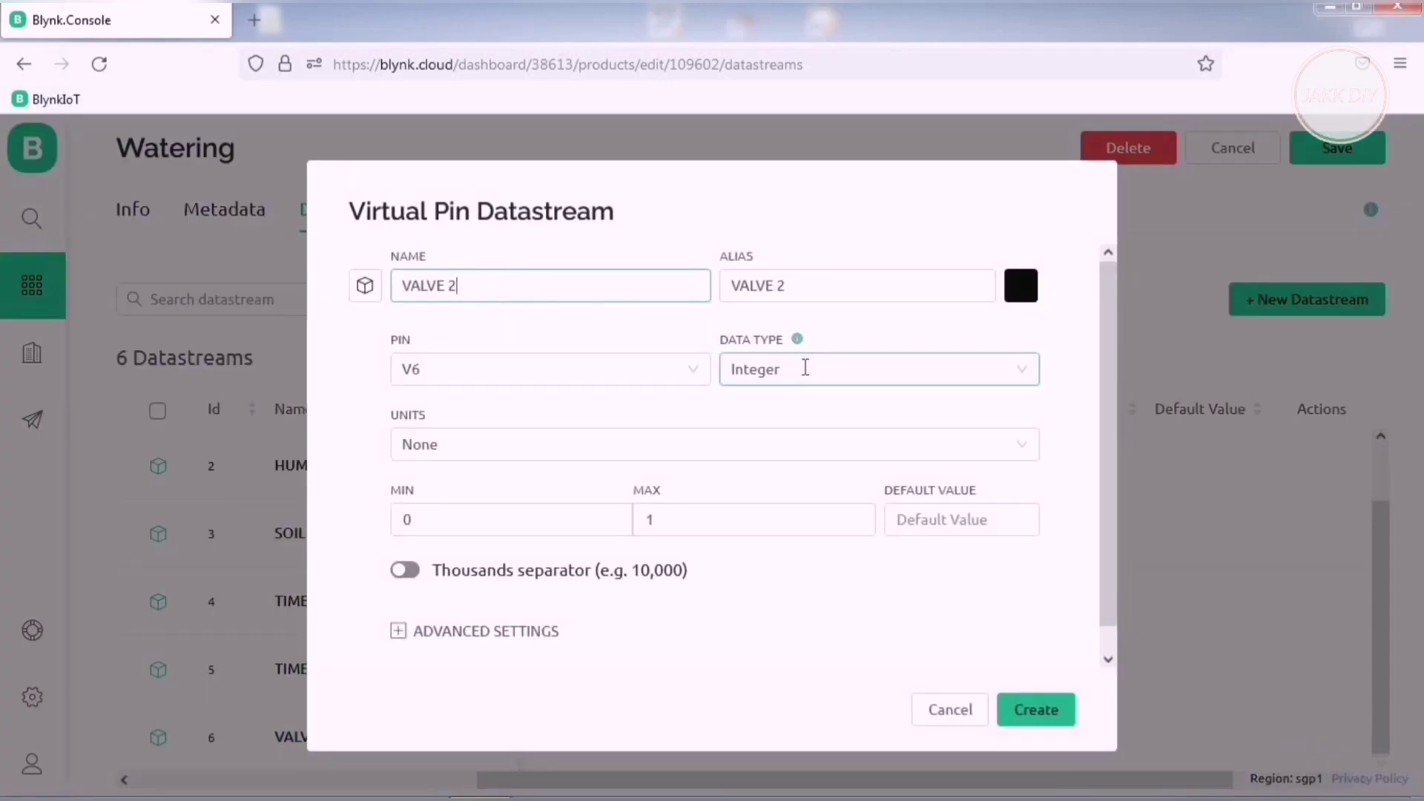
click(1036, 710)
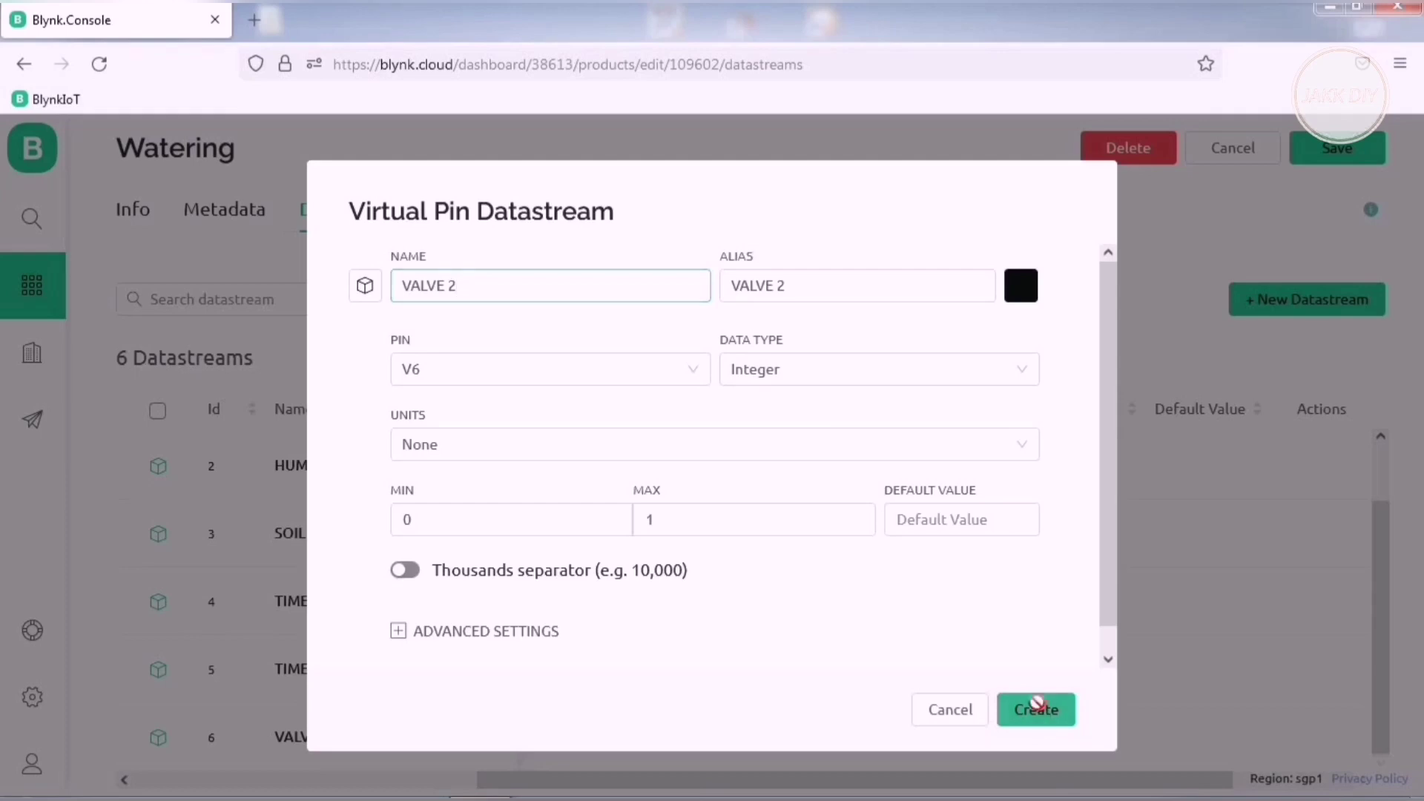
Duplicate the VALVE 2 datastream, name the copy EN TIMER 1 and create it
scroll(1008, 630, down, 1)
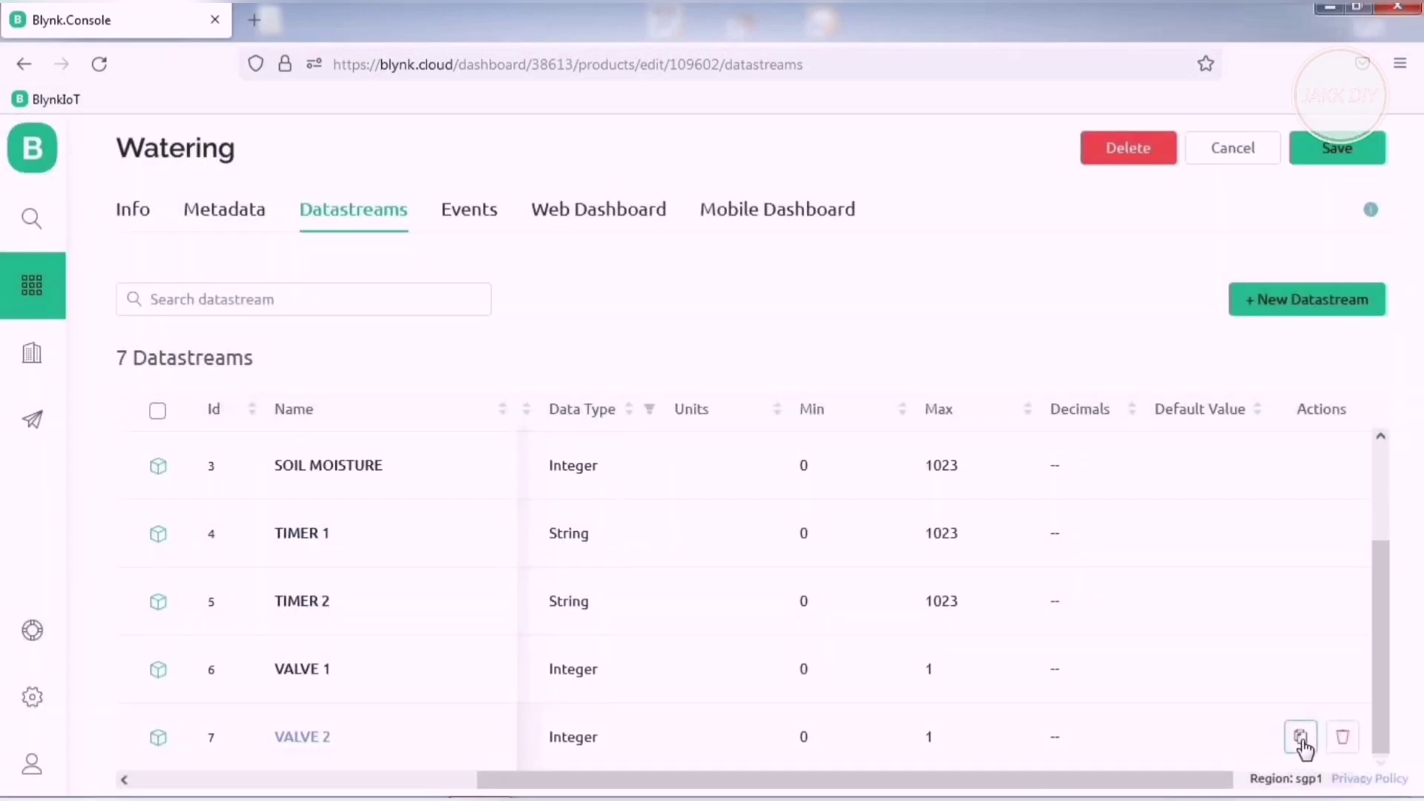
click(1302, 742)
click(525, 290)
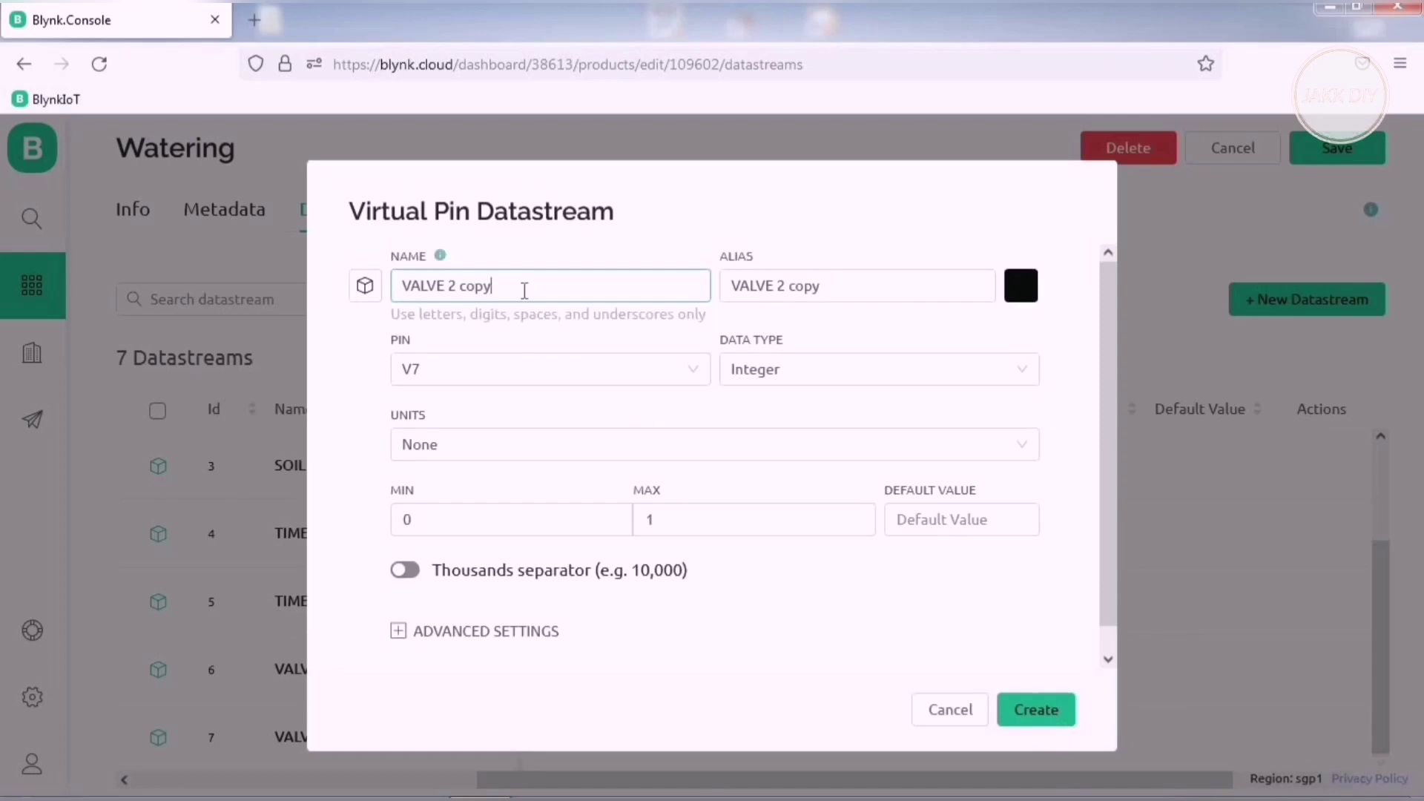
drag(492, 286, 394, 290)
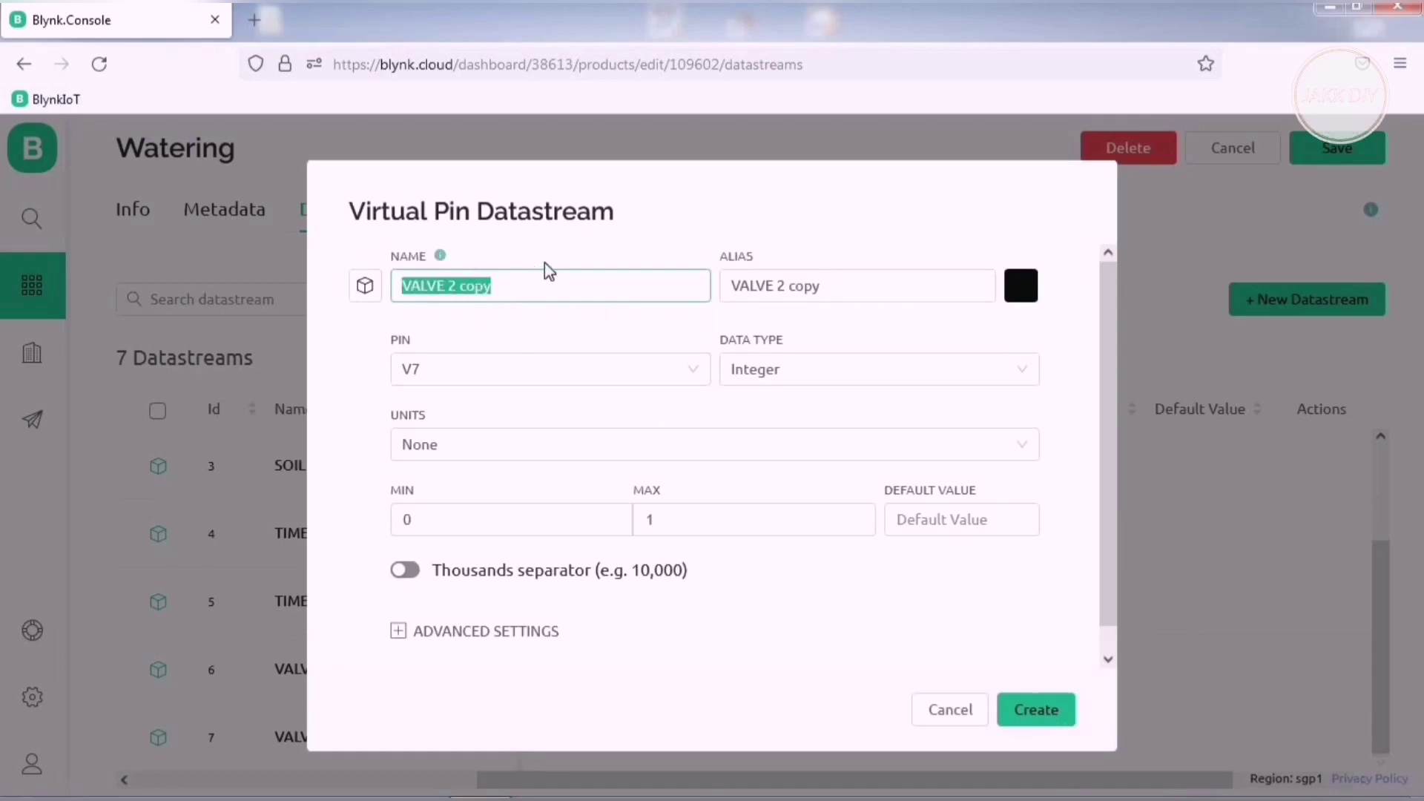
text(EN TI)
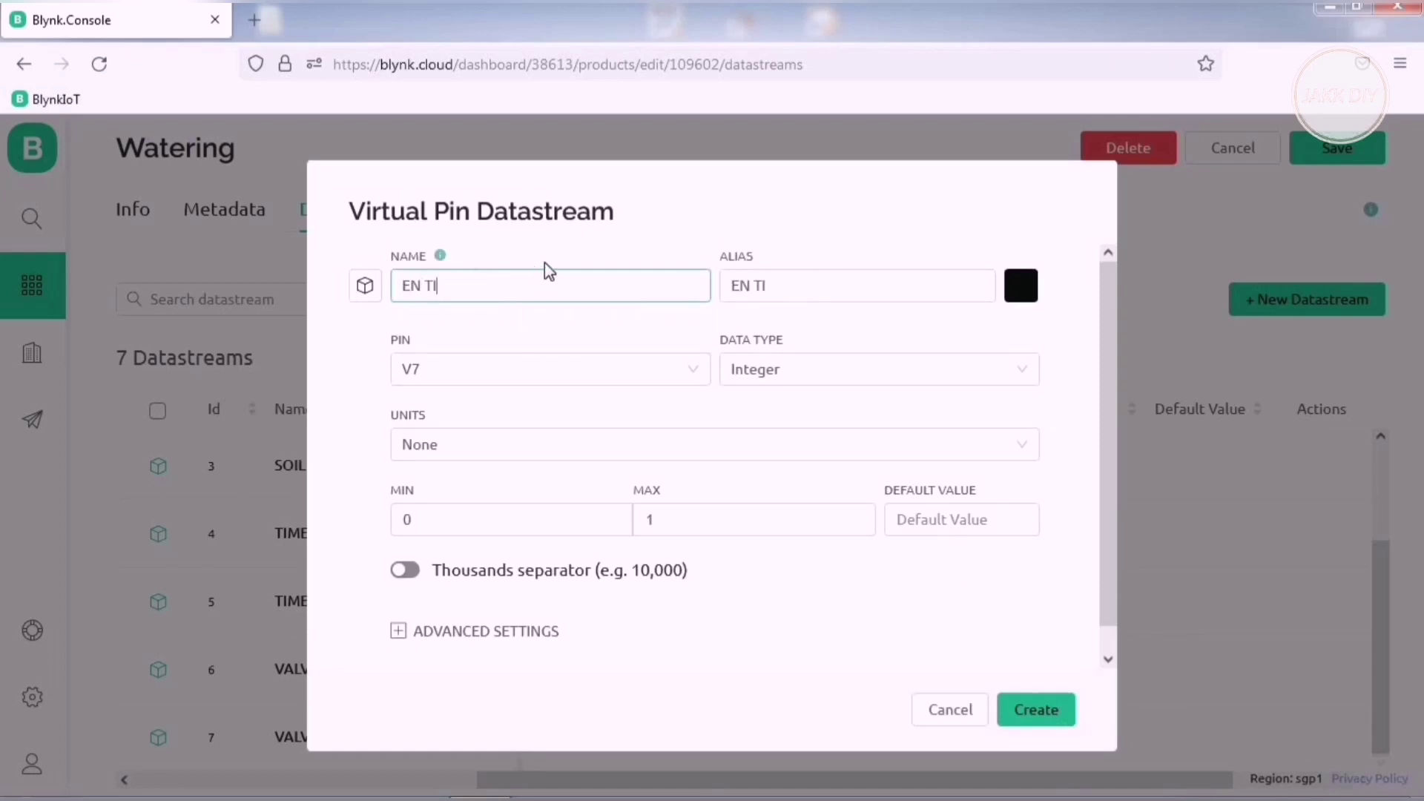
text(MER 1)
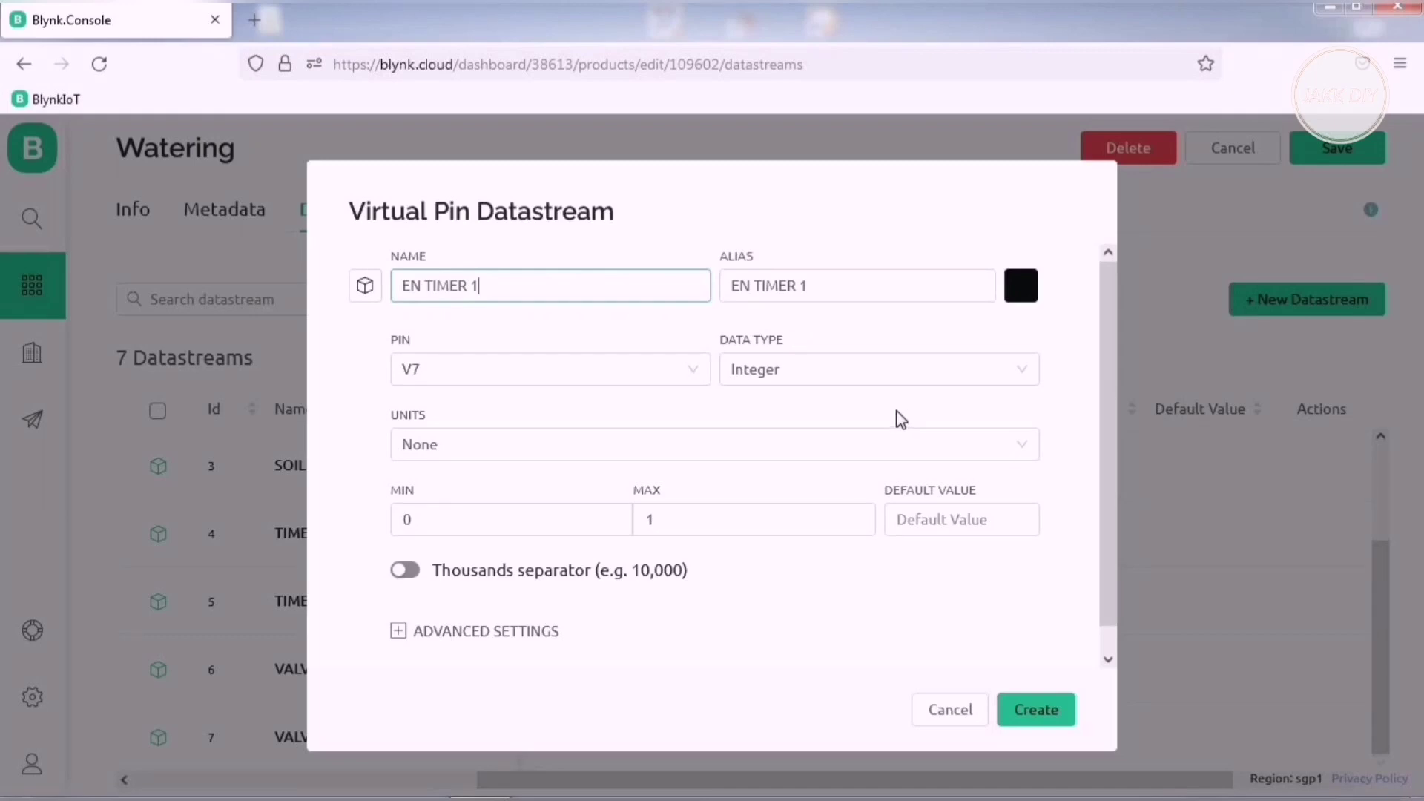
click(1048, 716)
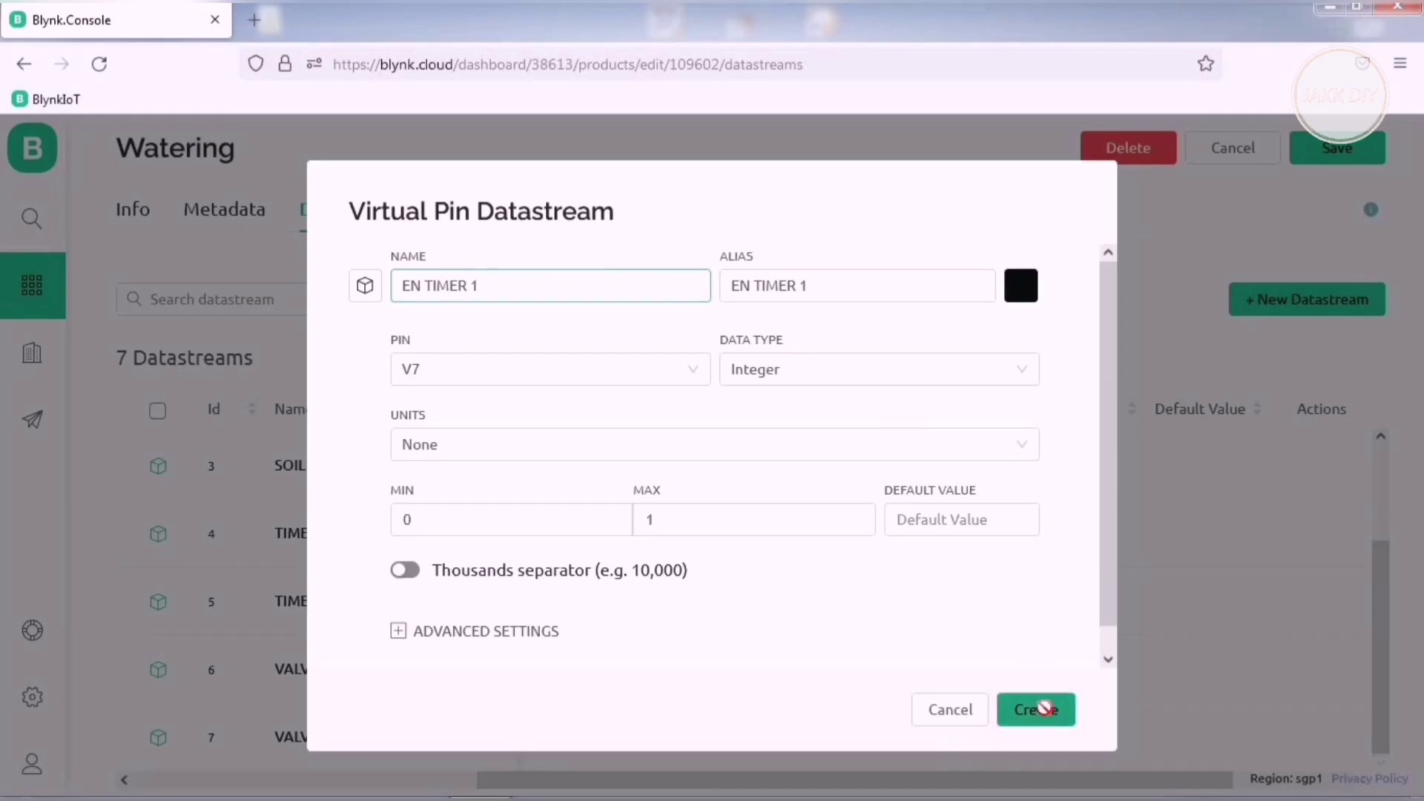
Duplicate the EN TIMER 1 datastream as EN TIMER 2 and create it
scroll(1064, 690, down, 1)
scroll(1067, 691, down, 1)
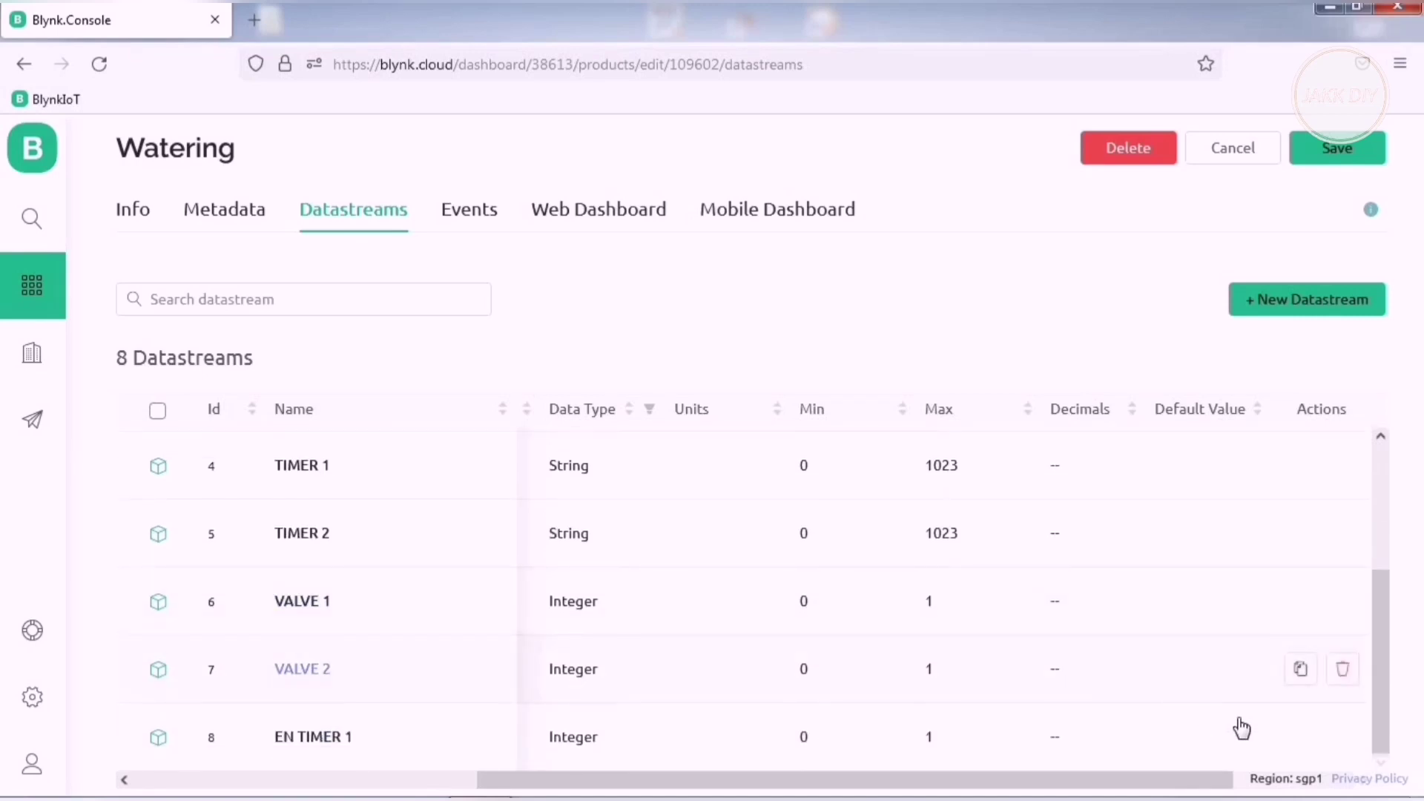
click(1299, 738)
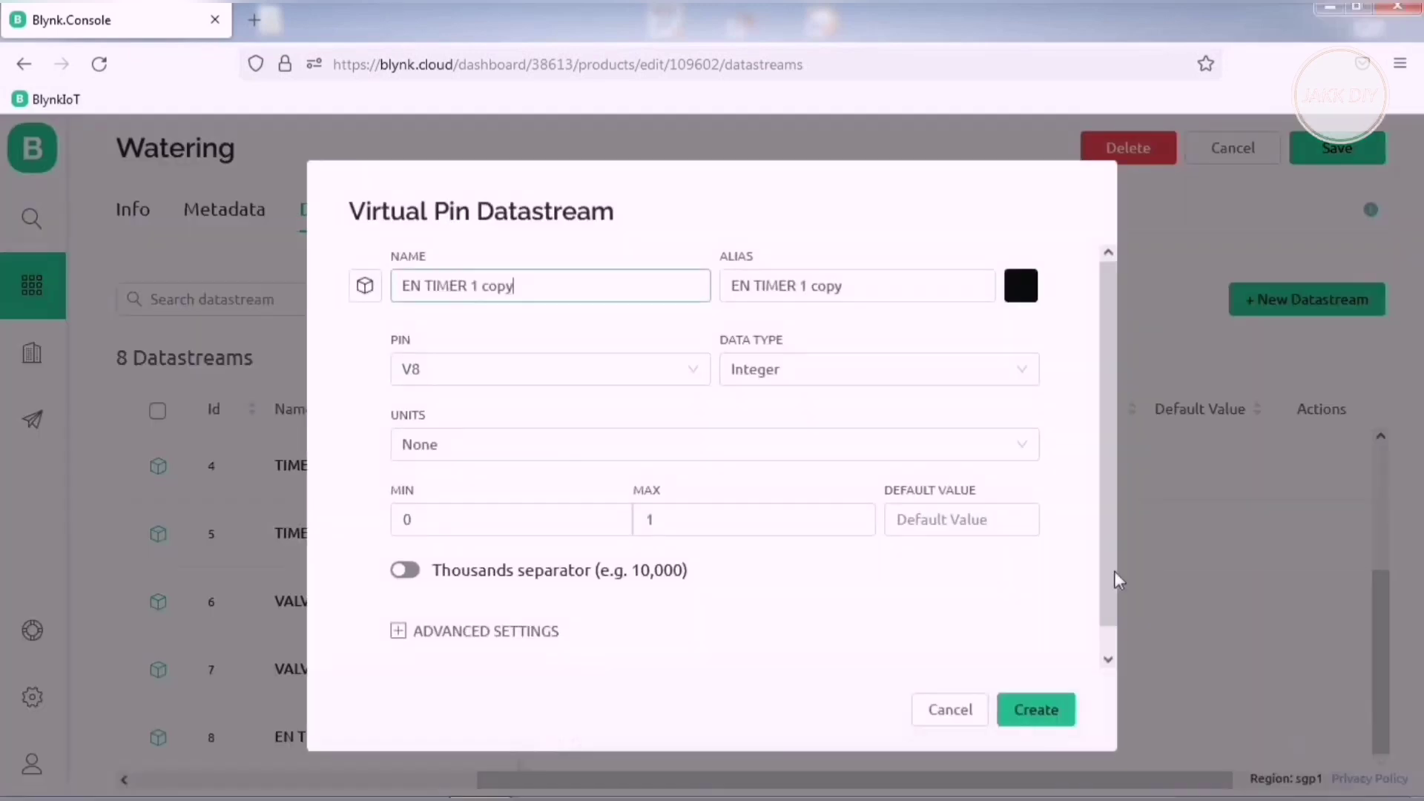
drag(564, 290, 474, 288)
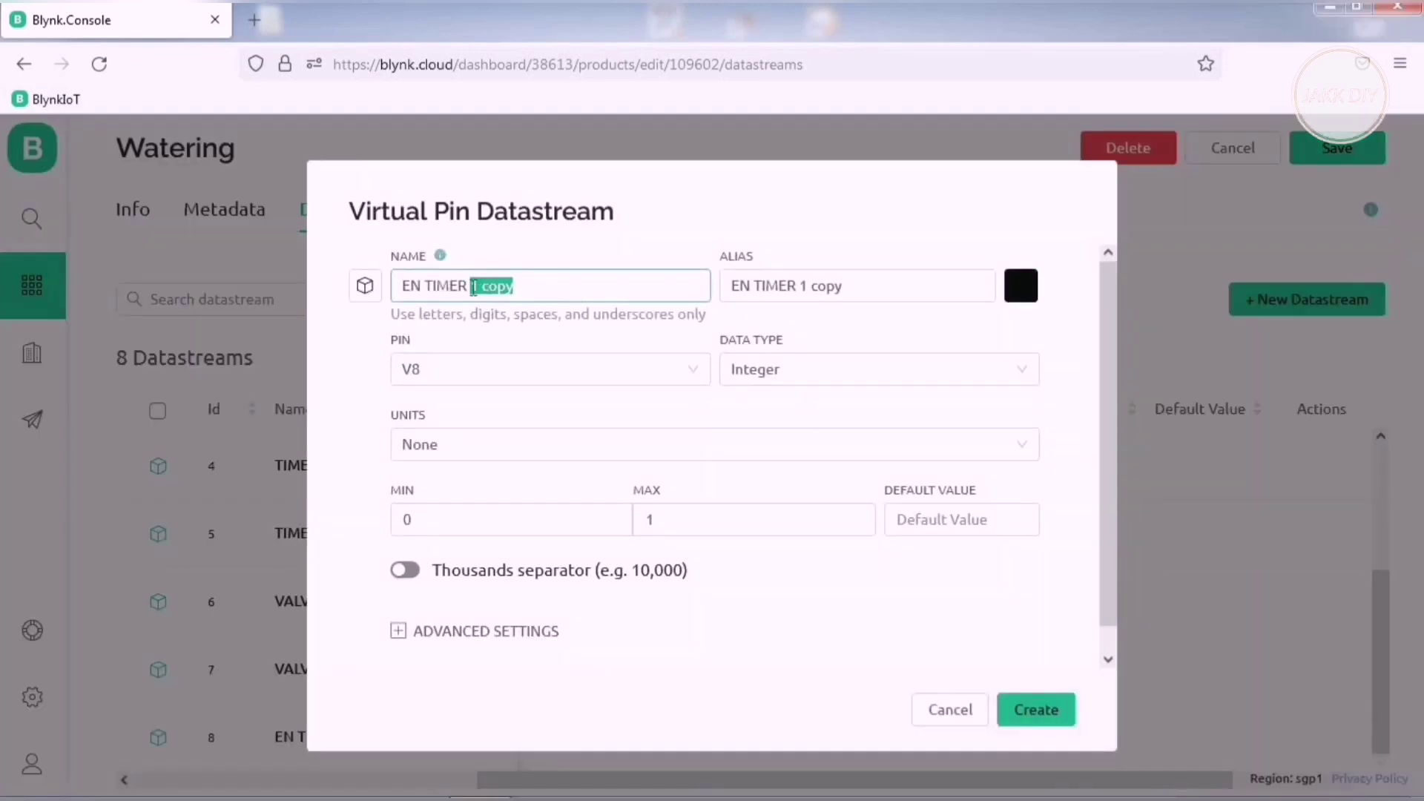
text(2)
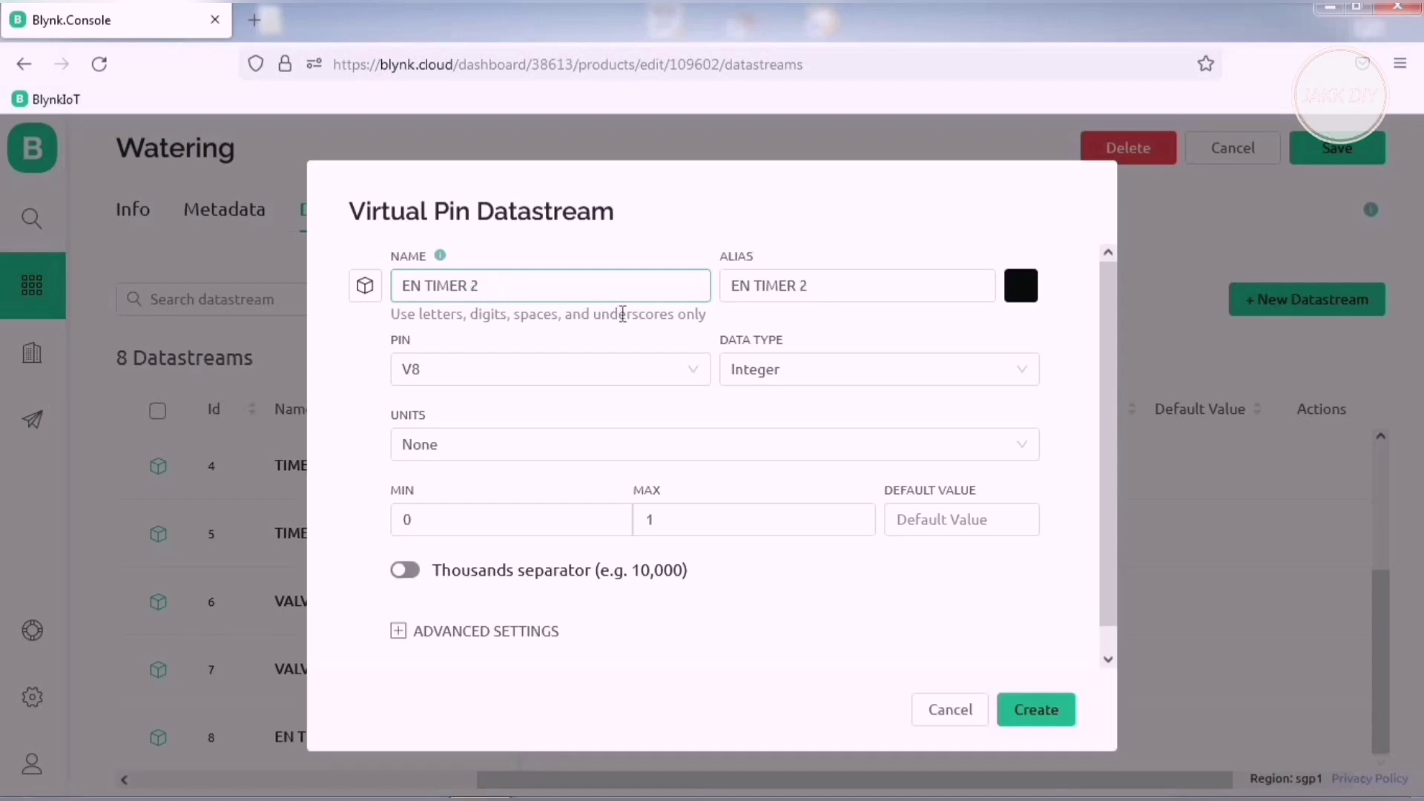
click(1046, 718)
Review the Watering template's datastream list and save the template
scroll(959, 620, down, 1)
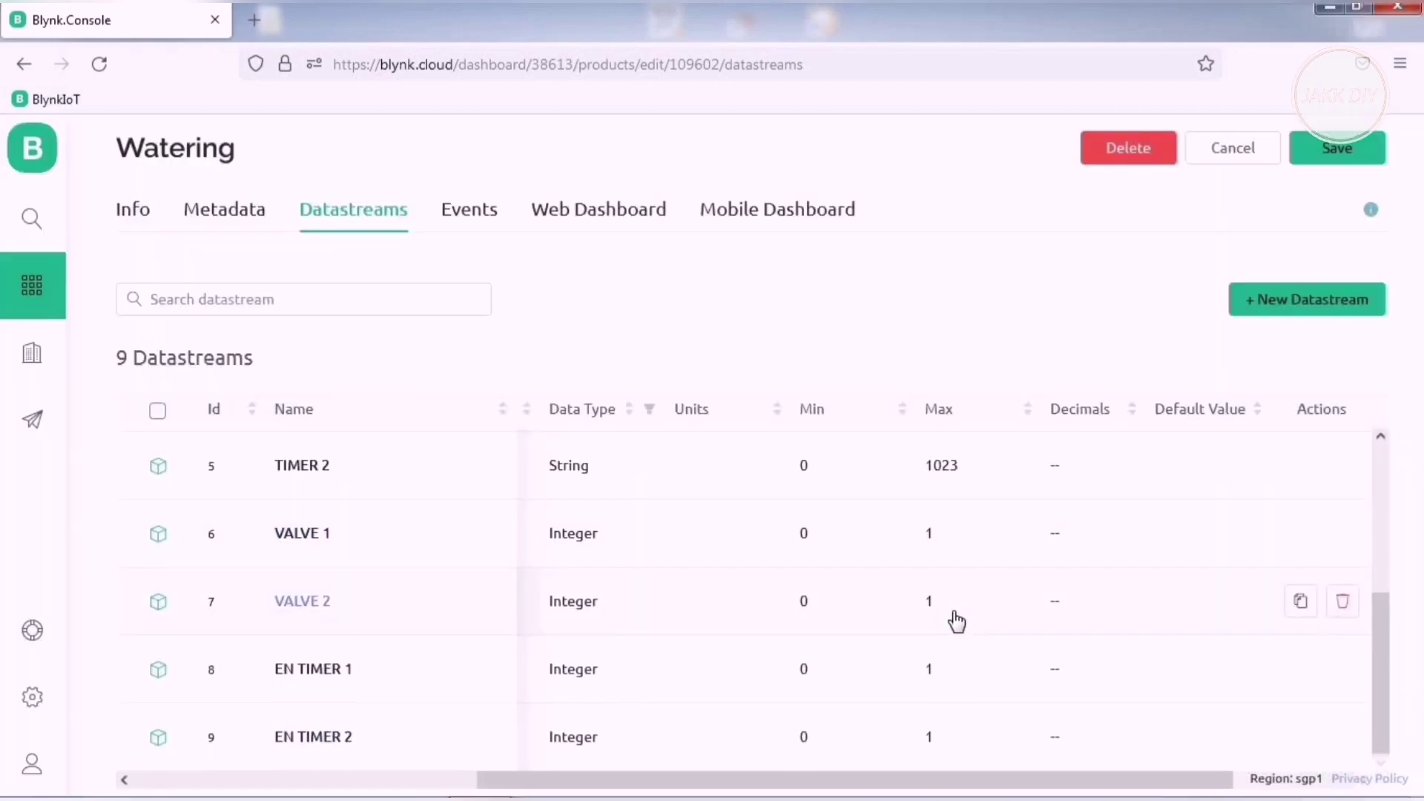
scroll(960, 621, up, 4)
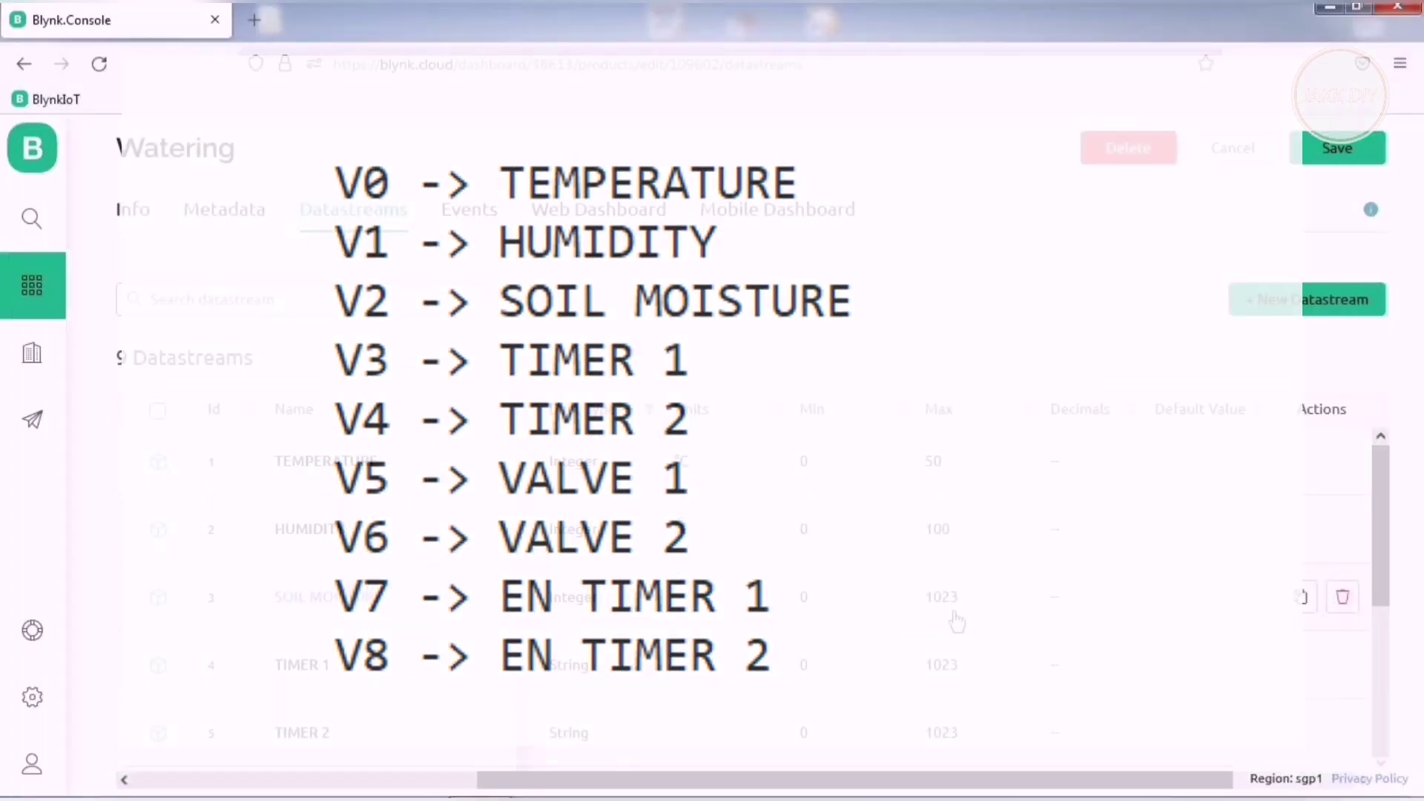
click(1356, 150)
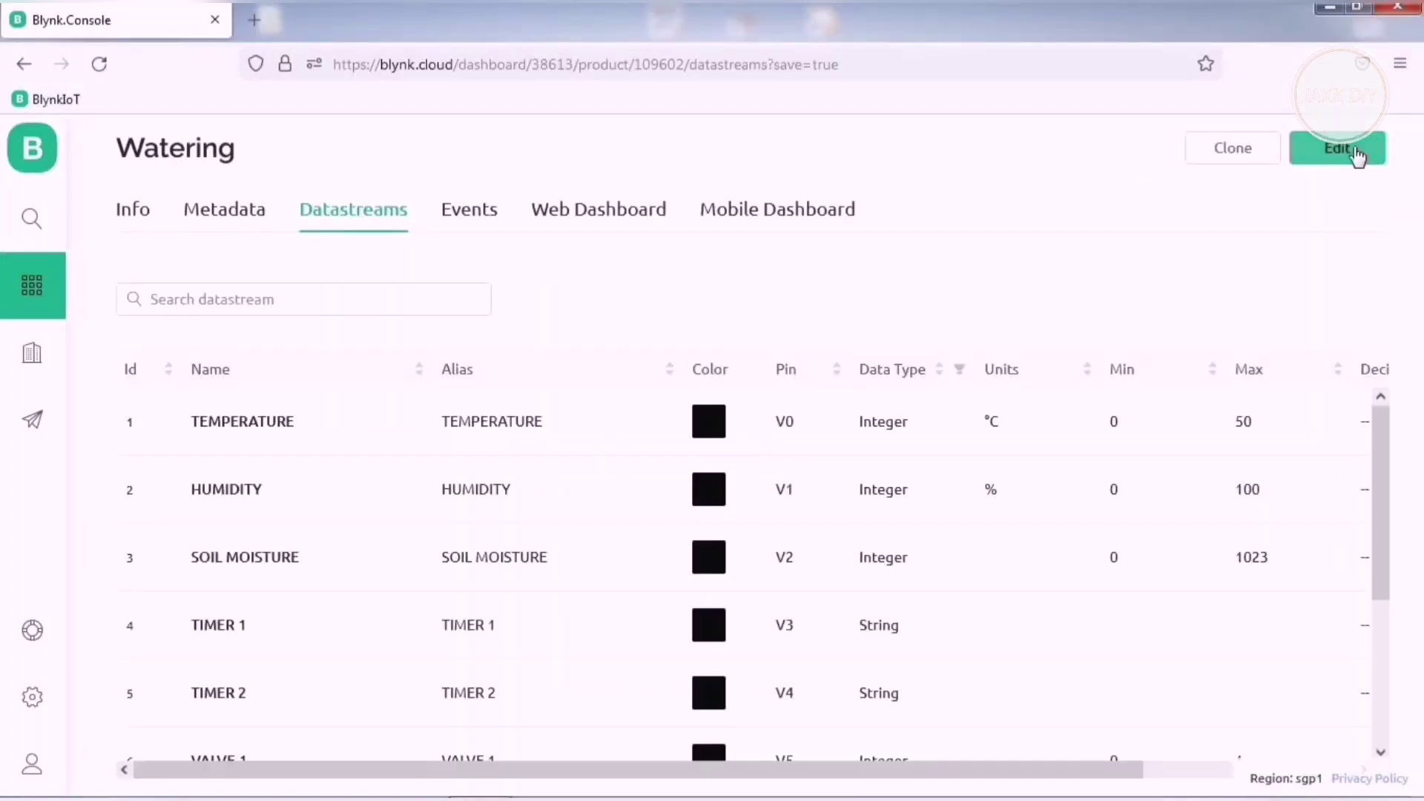
Create a new device from the Watering template with the device name Watering
click(32, 311)
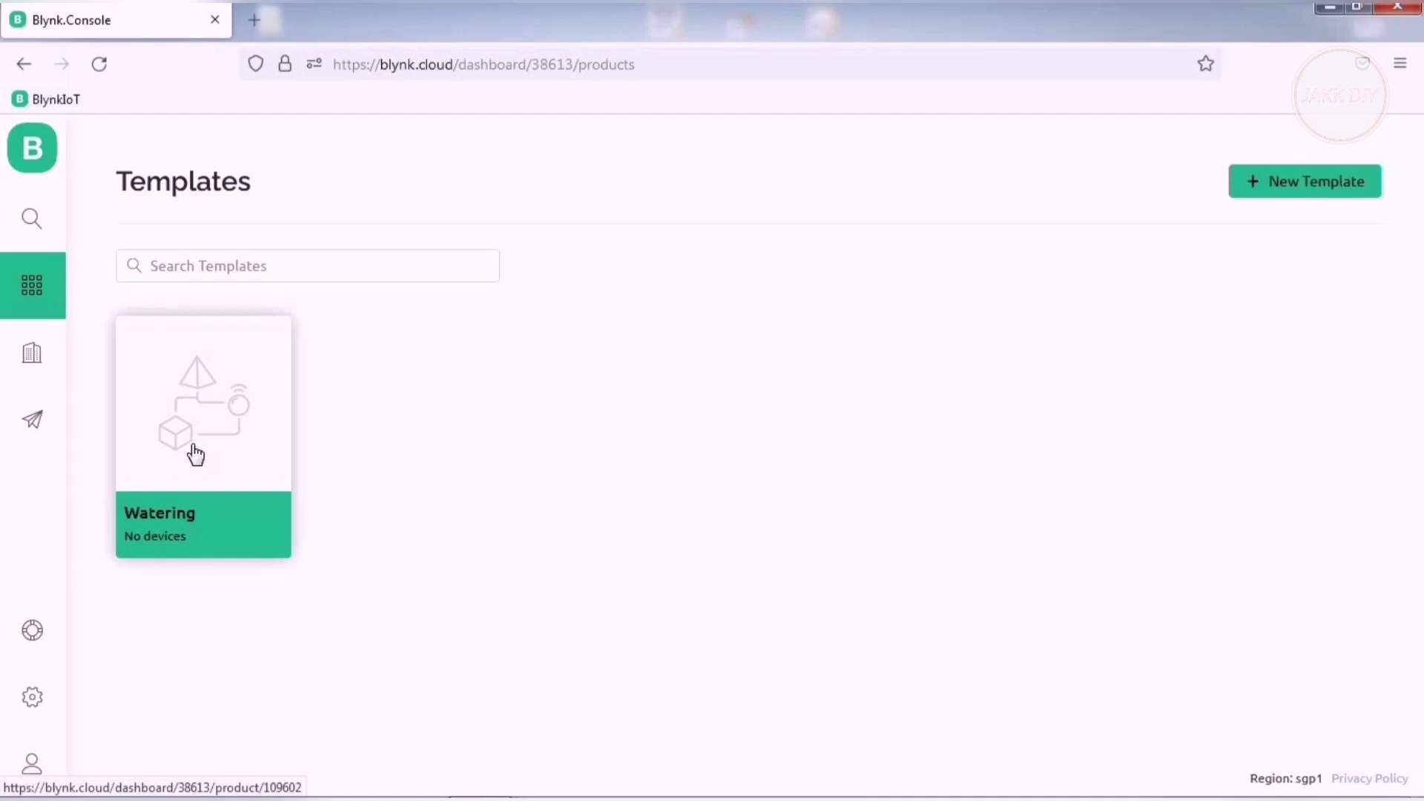
click(32, 226)
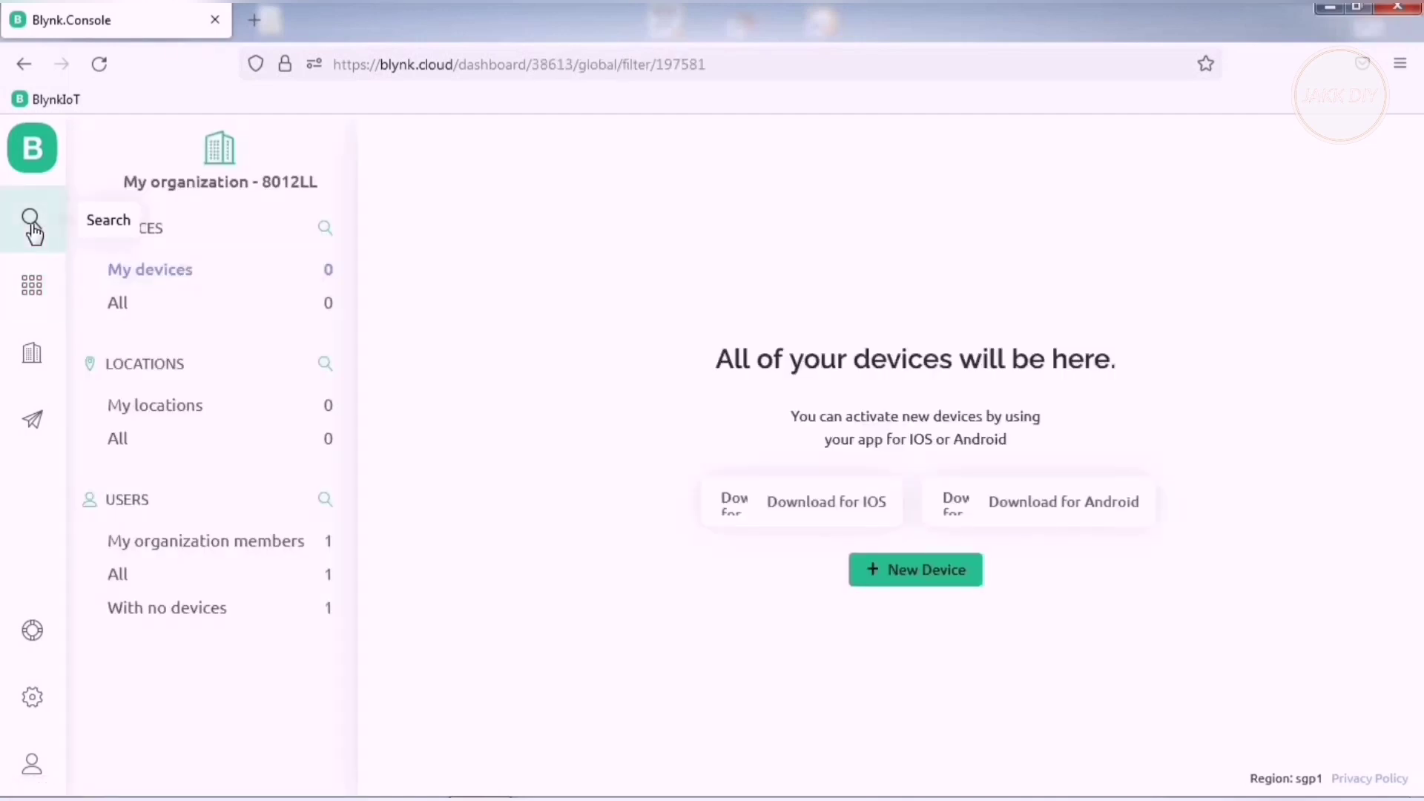
click(884, 582)
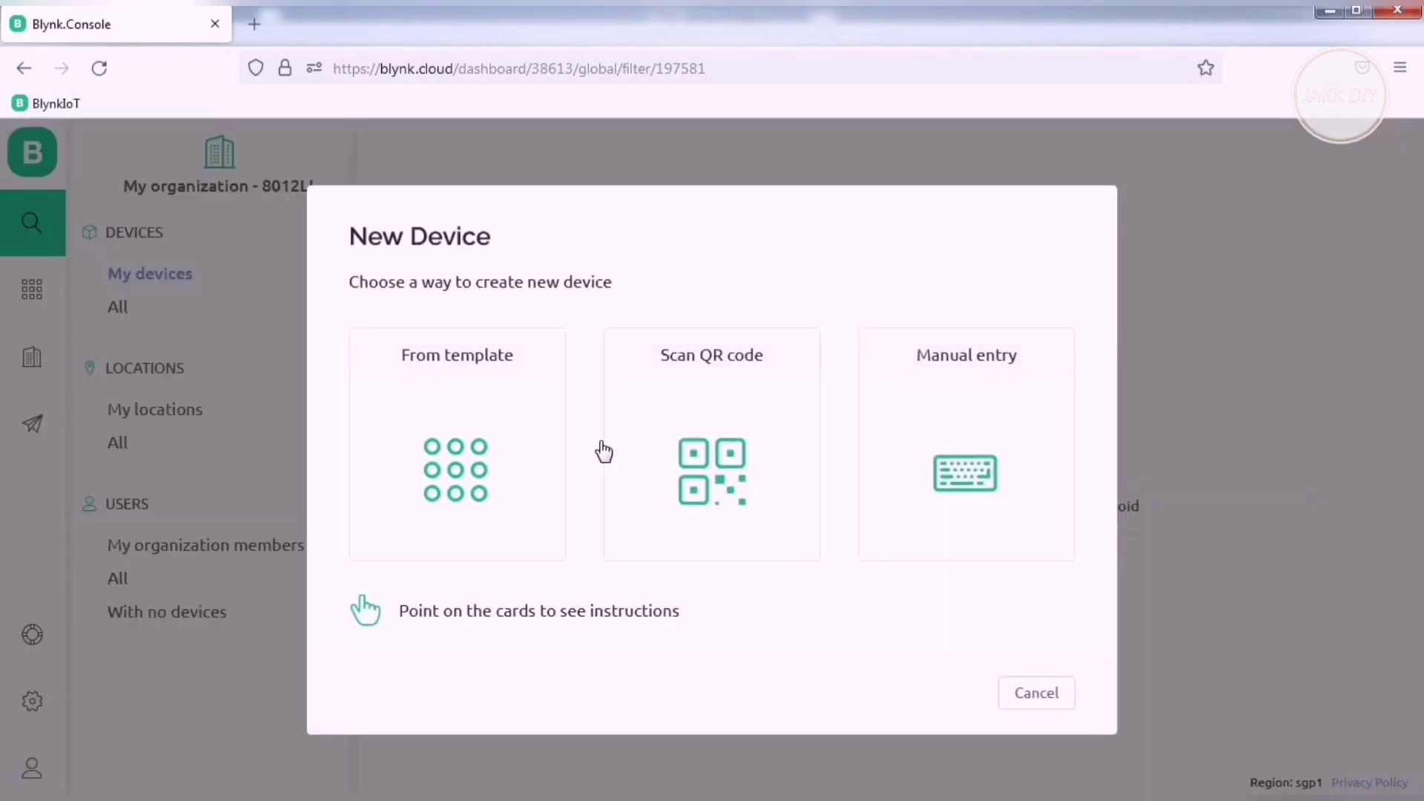
click(523, 415)
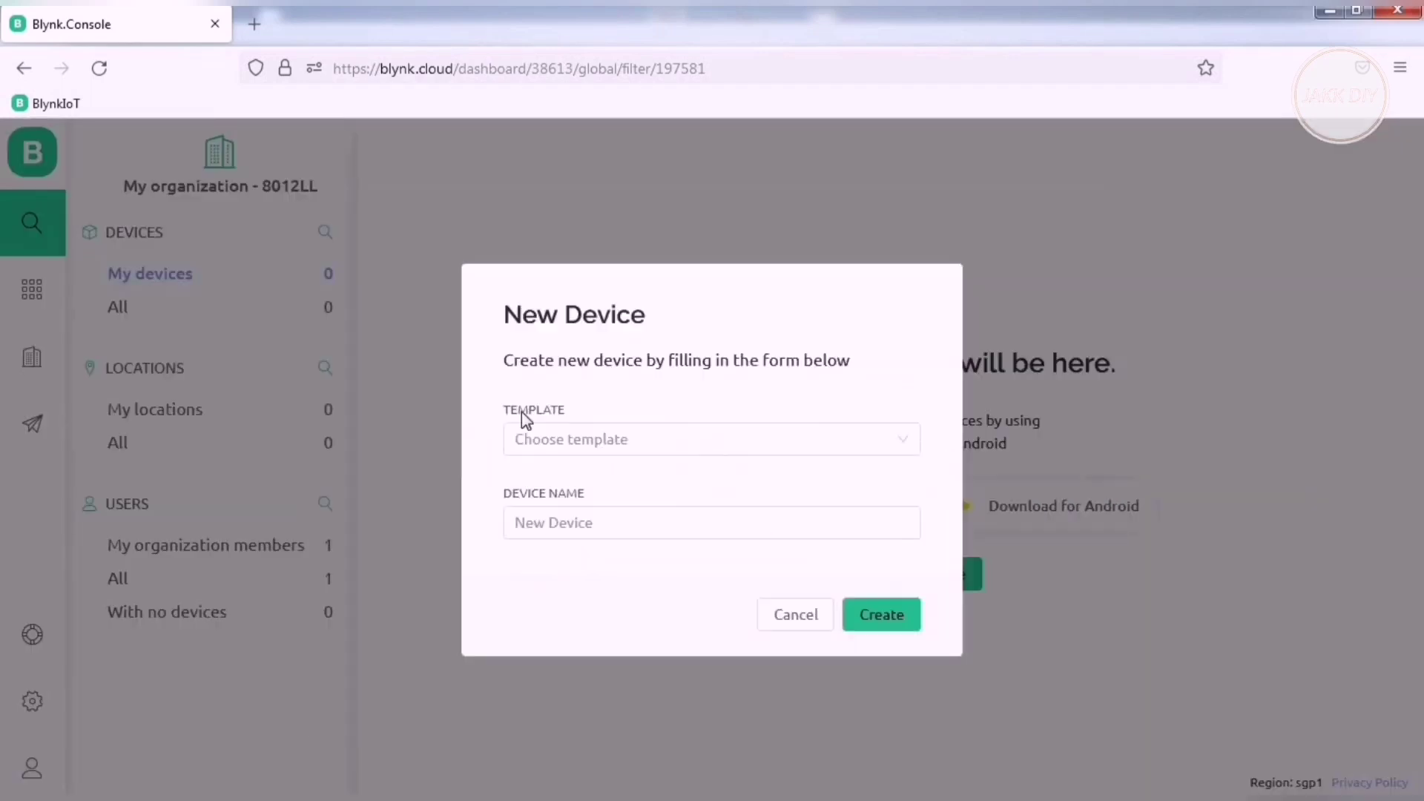
click(591, 439)
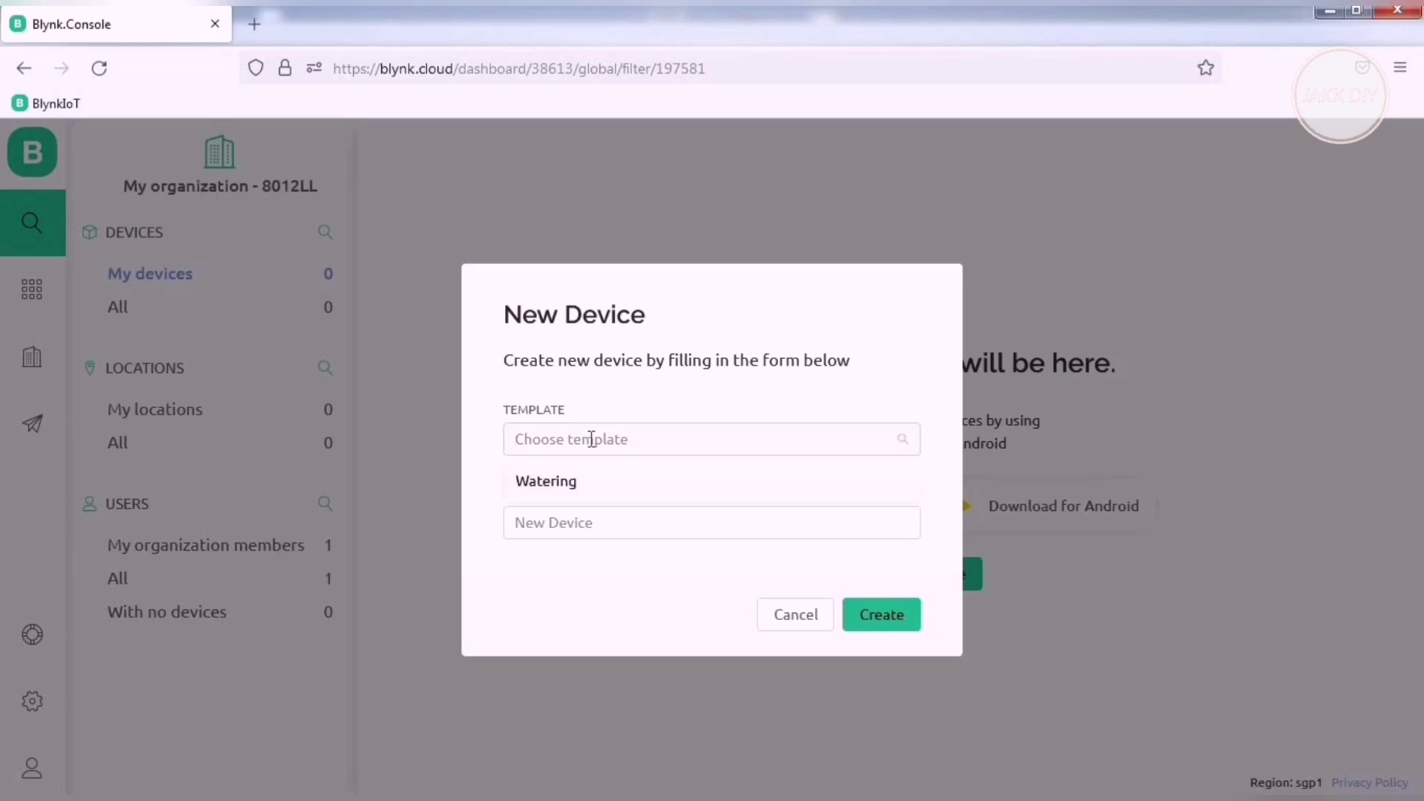
click(547, 490)
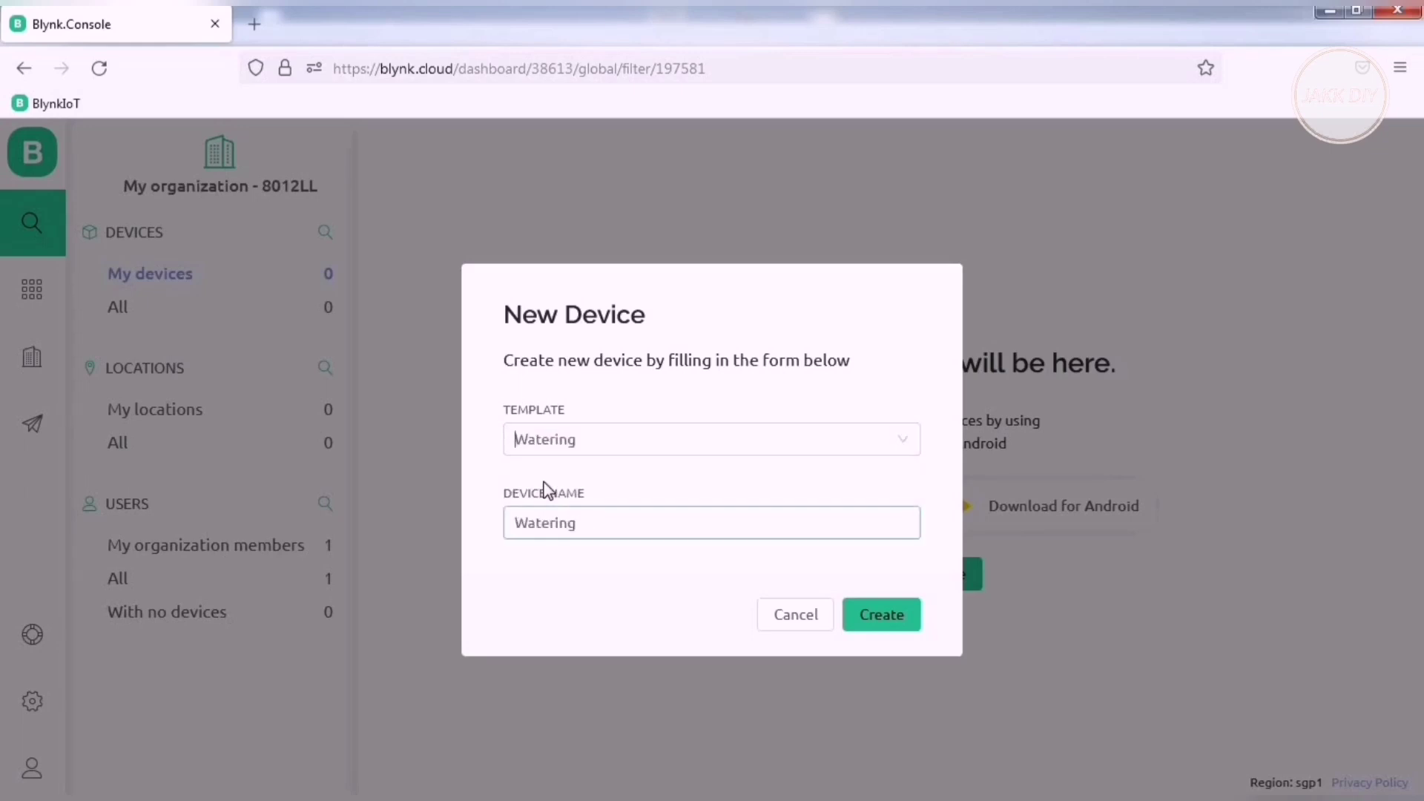
click(887, 618)
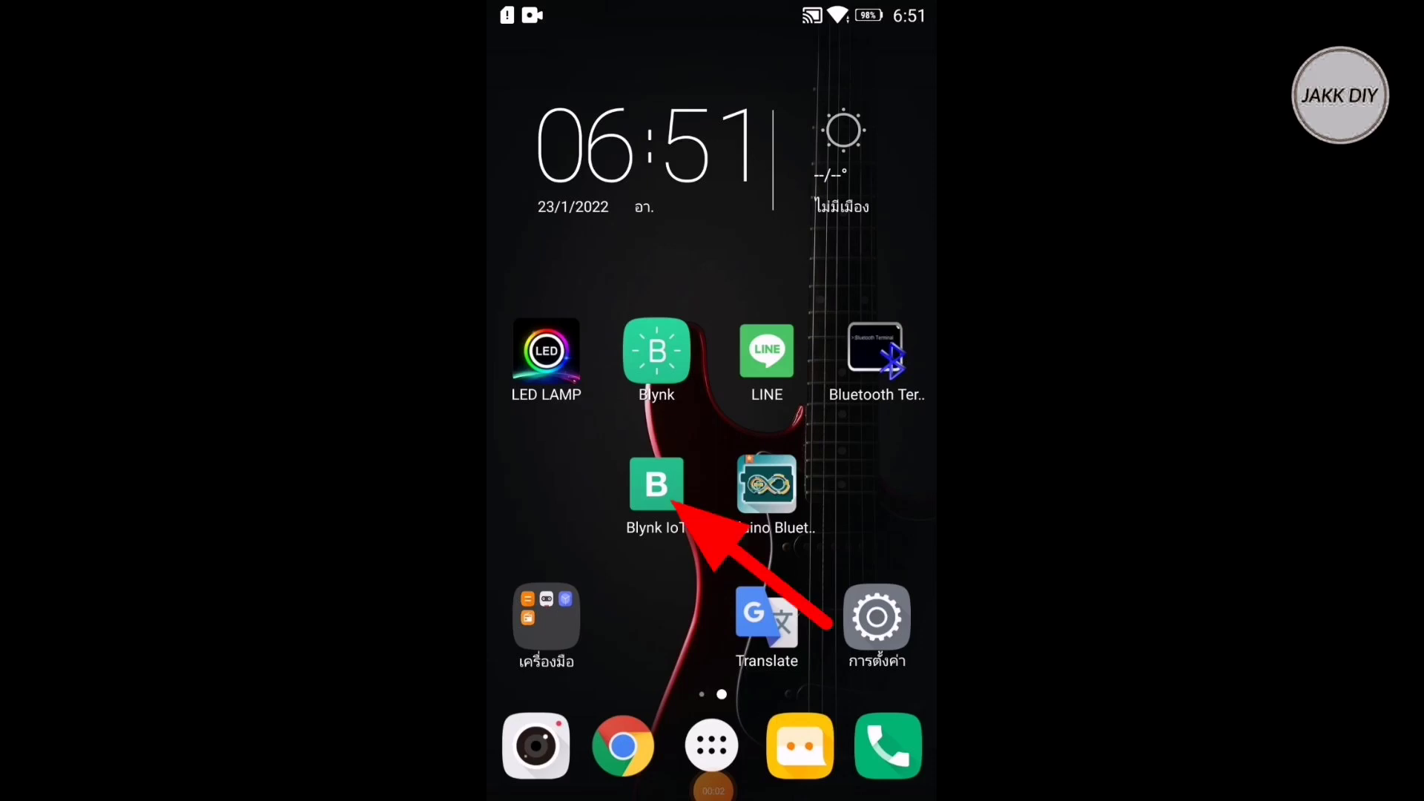
Switch to the phone and open the Blynk IoT app
click(656, 484)
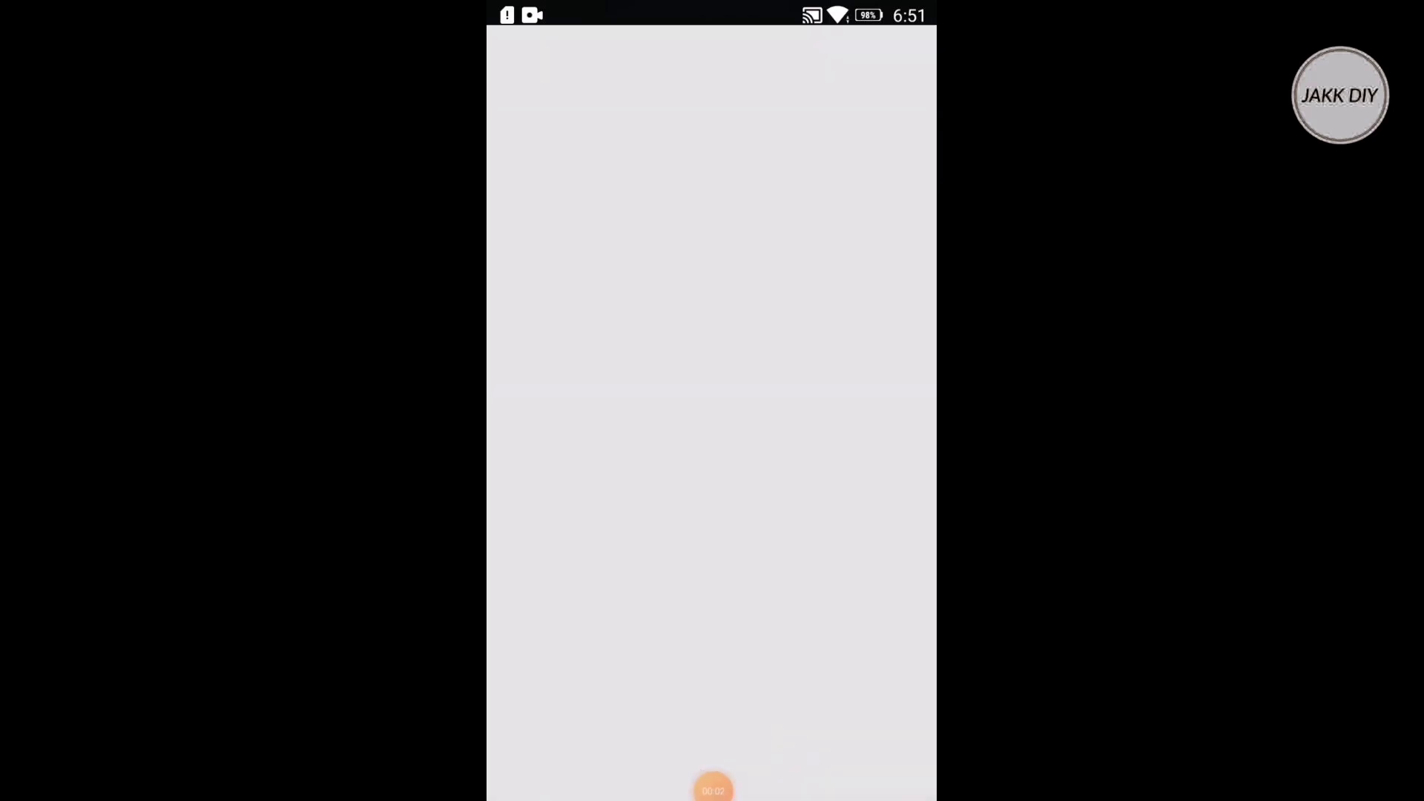